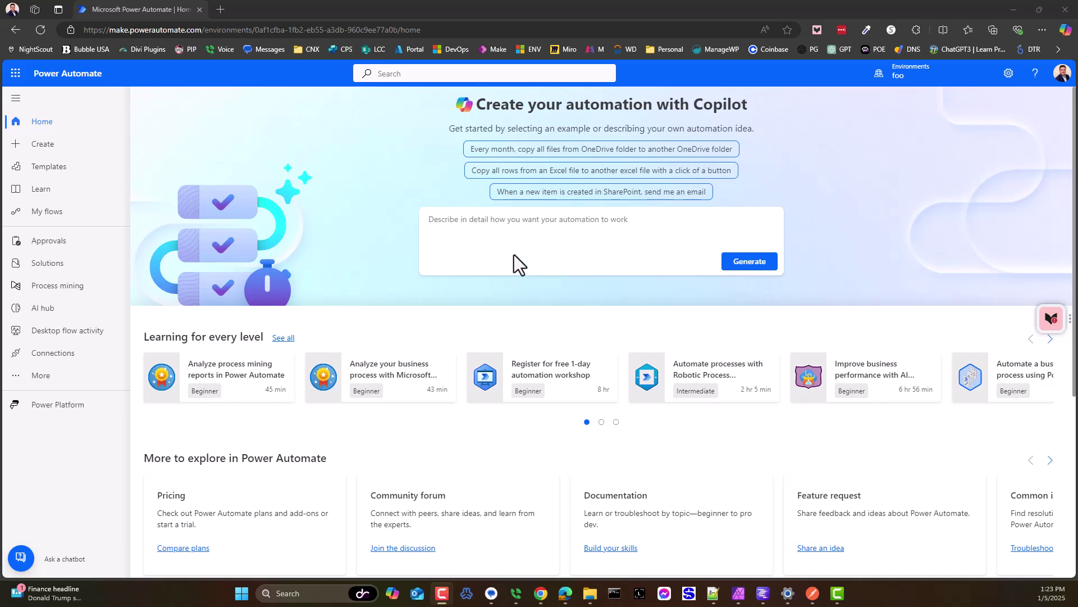
Create a new instant cloud flow from My flows using the 'Manually trigger a flow' trigger
{"action": "left_click", "coordinate": [56, 217]}
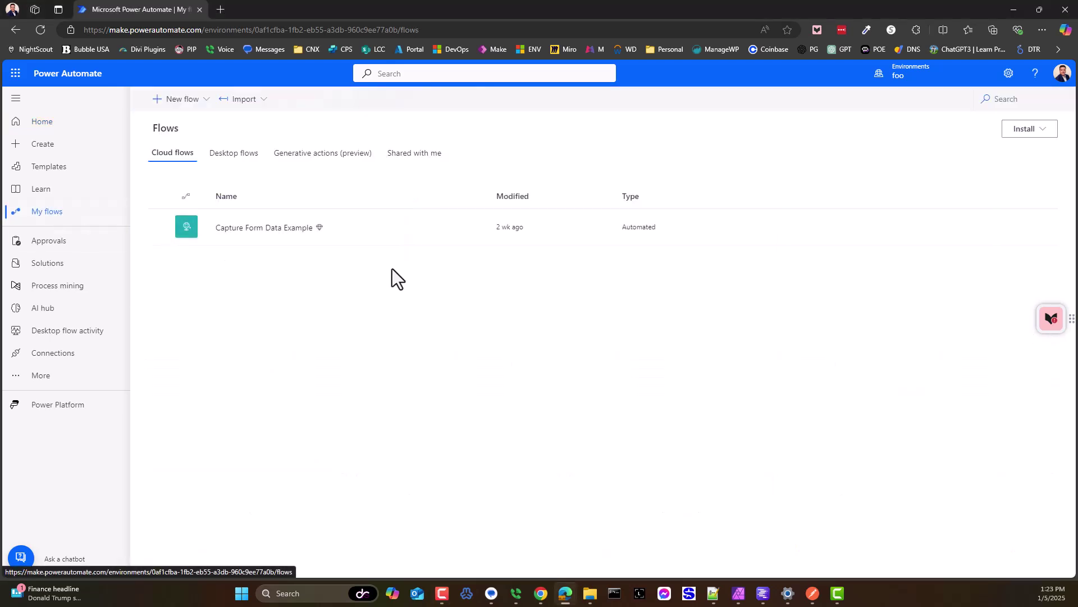
{"action": "left_click", "coordinate": [171, 99]}
{"action": "left_click", "coordinate": [194, 224]}
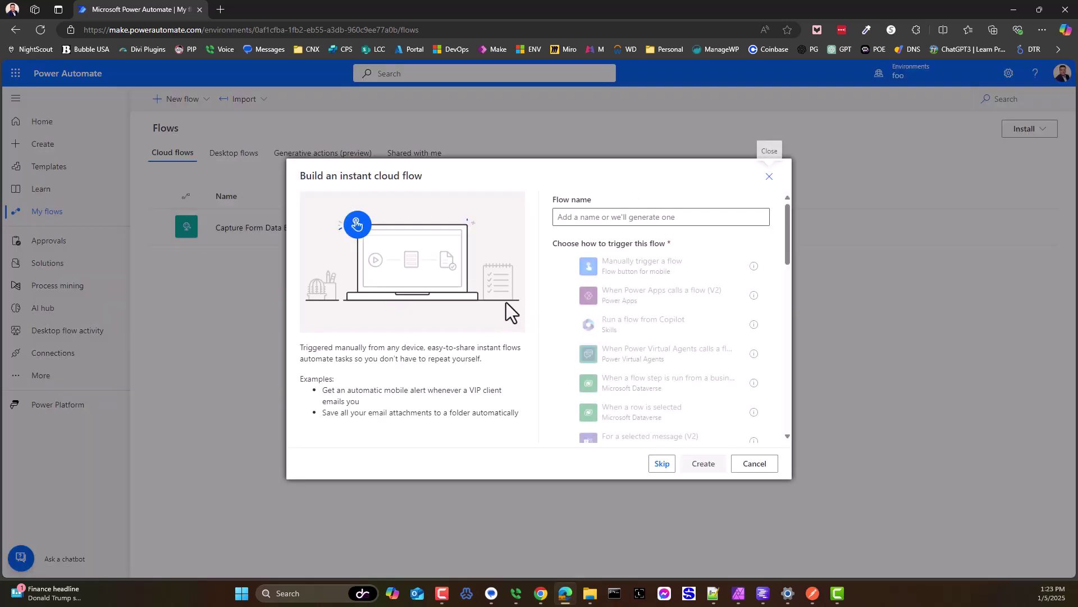
{"action": "left_click", "coordinate": [638, 273]}
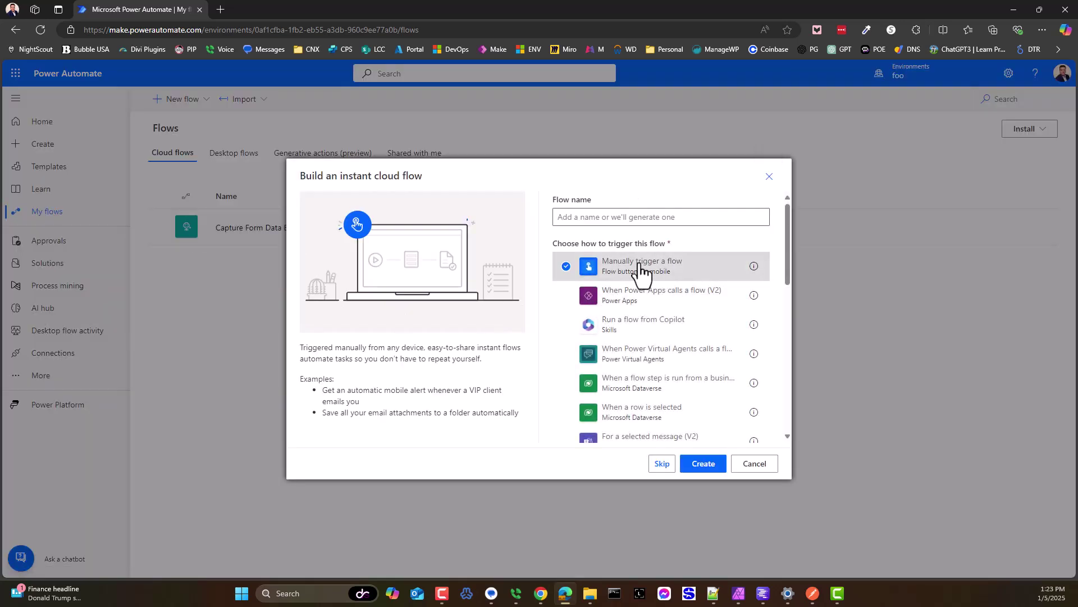
{"action": "left_click", "coordinate": [706, 467]}
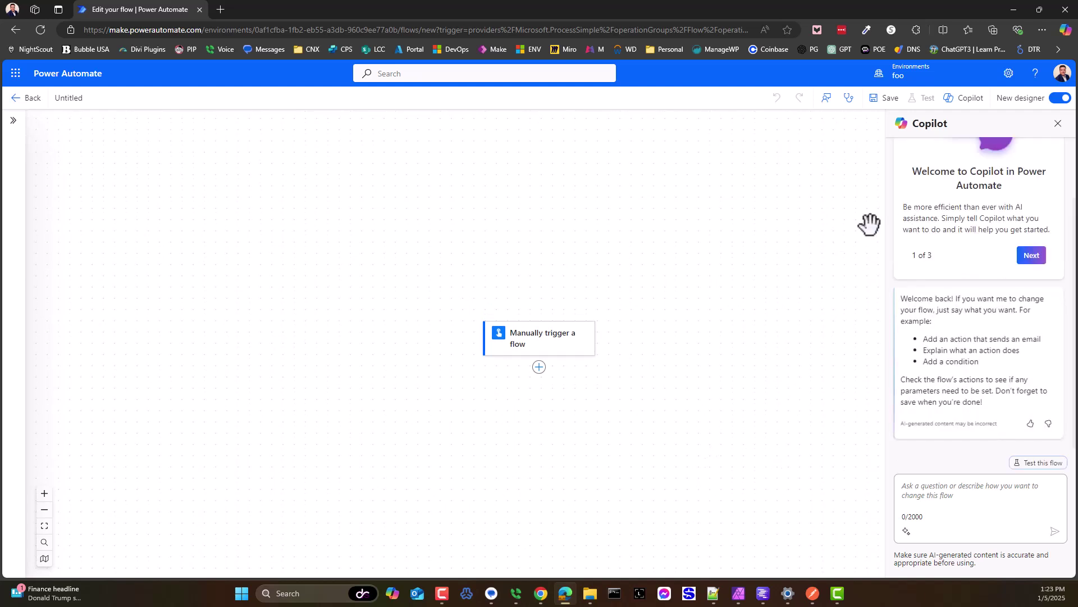
{"action": "left_click", "coordinate": [113, 30]}
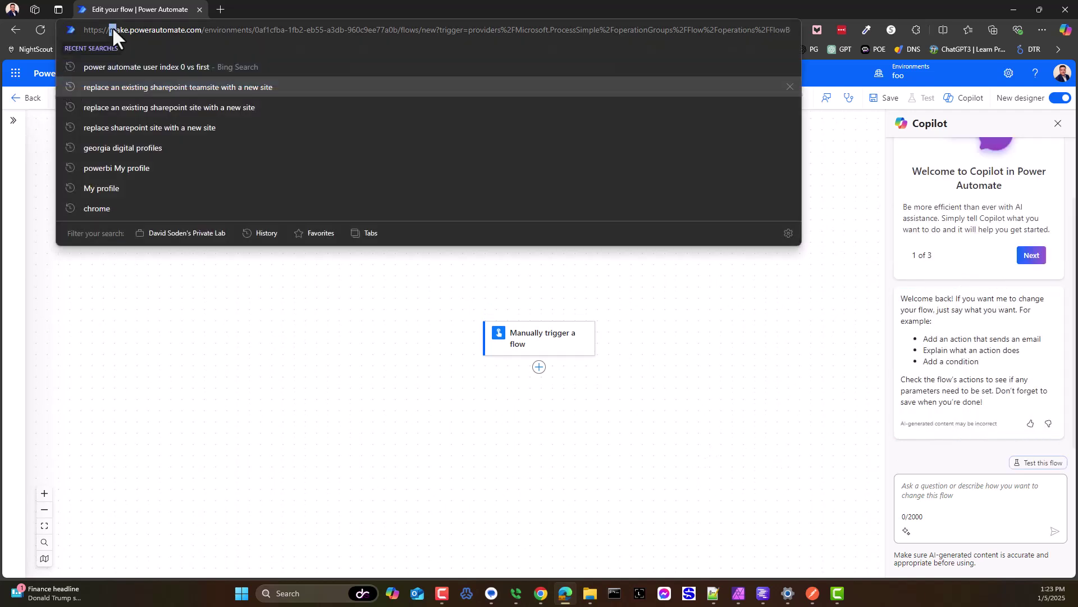
{"action": "double_click", "coordinate": [151, 30]}
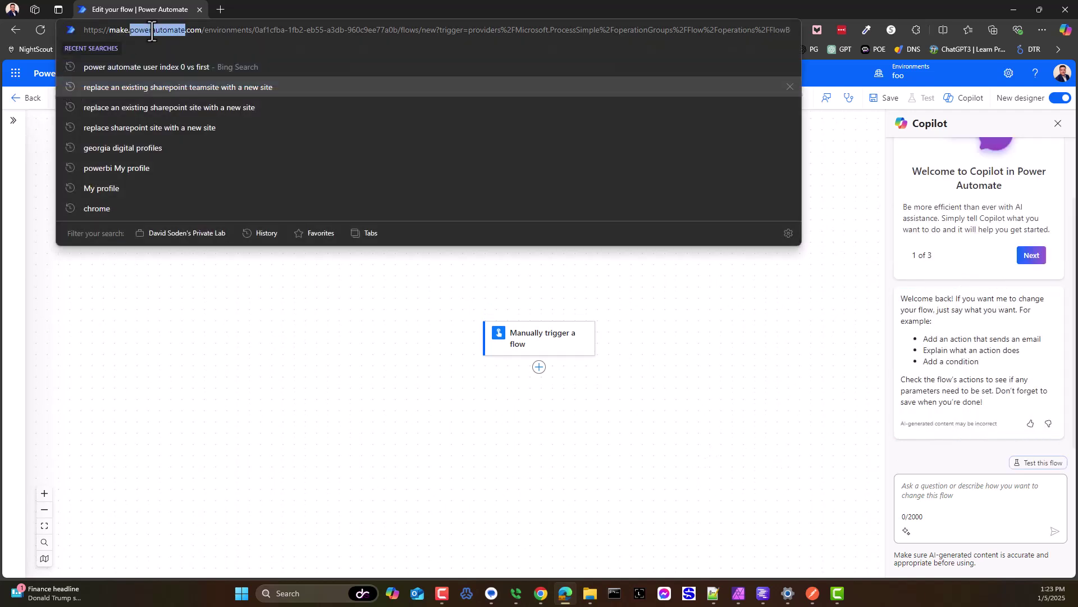
{"action": "left_click", "coordinate": [260, 332]}
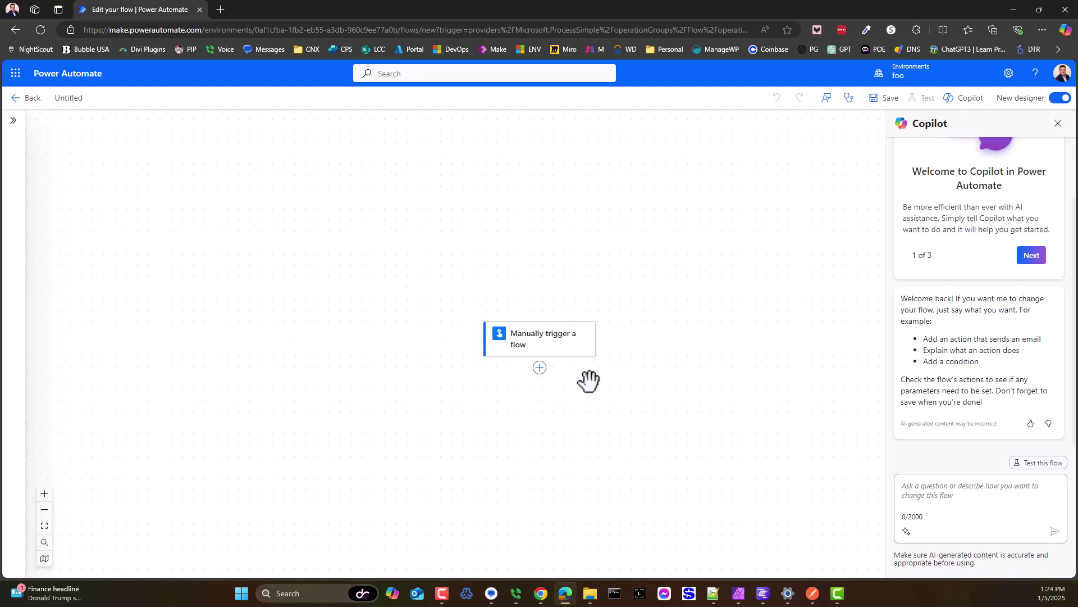
Add the custom LM-STUDIO connector's chat action after the trigger and show all its parameters
{"action": "left_click", "coordinate": [540, 368]}
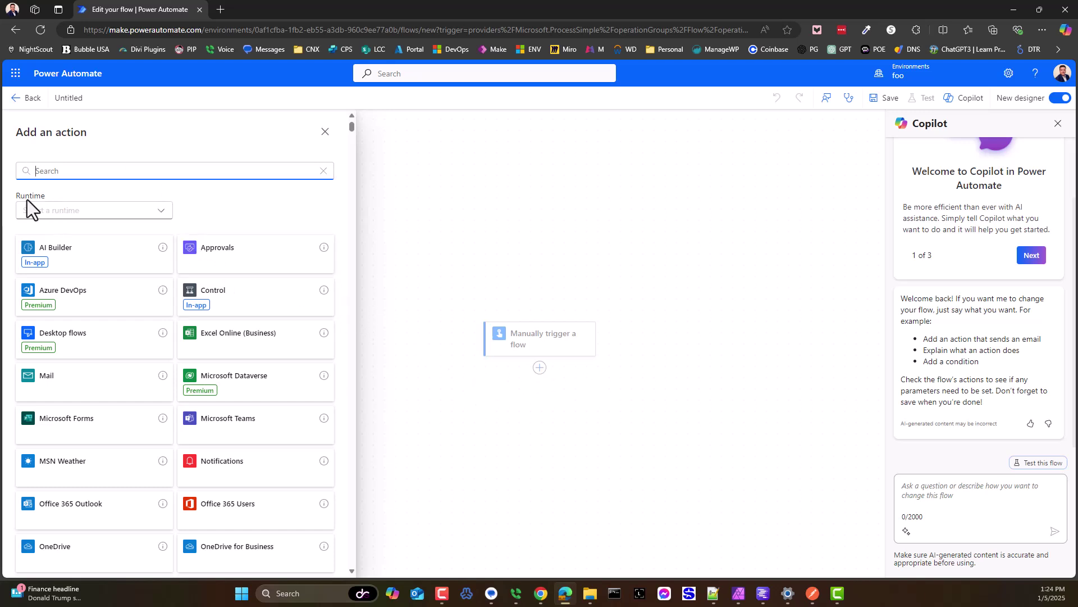
{"action": "left_click", "coordinate": [60, 212]}
{"action": "left_click", "coordinate": [43, 308]}
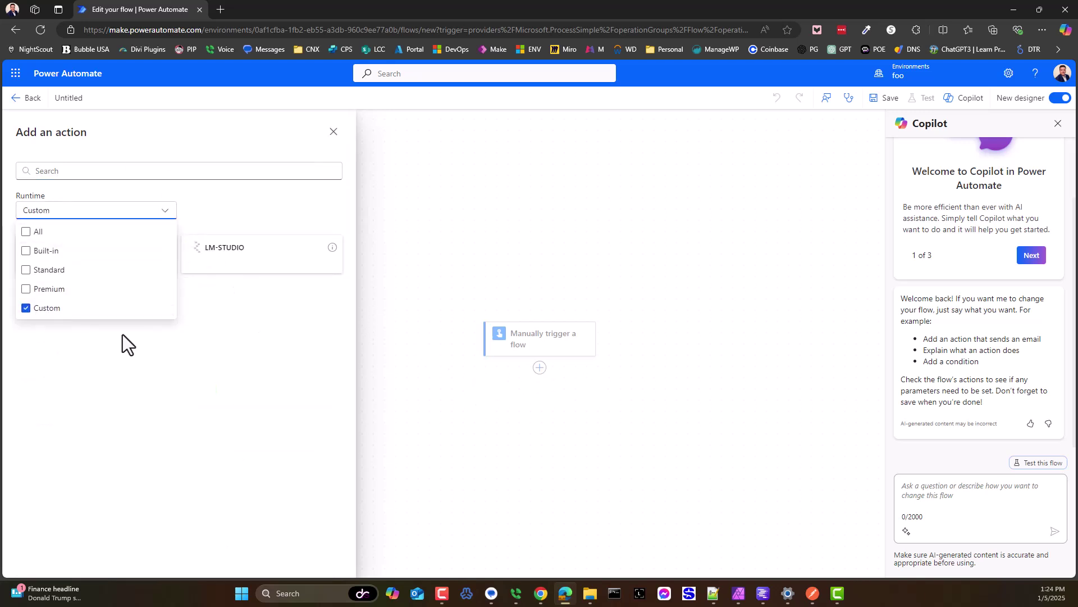
{"action": "left_click", "coordinate": [194, 353]}
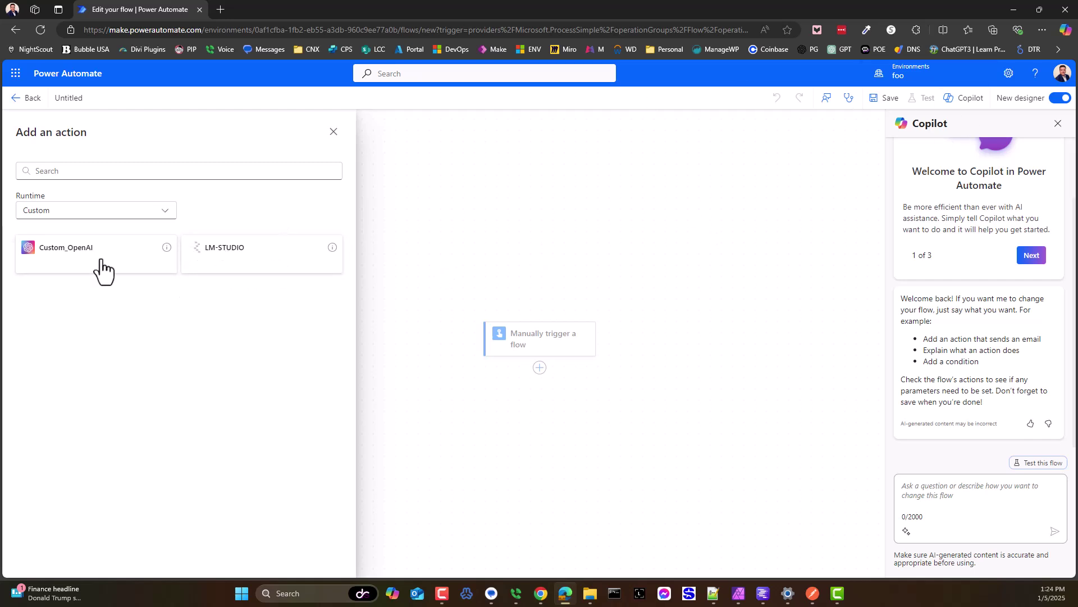
{"action": "left_click", "coordinate": [237, 261]}
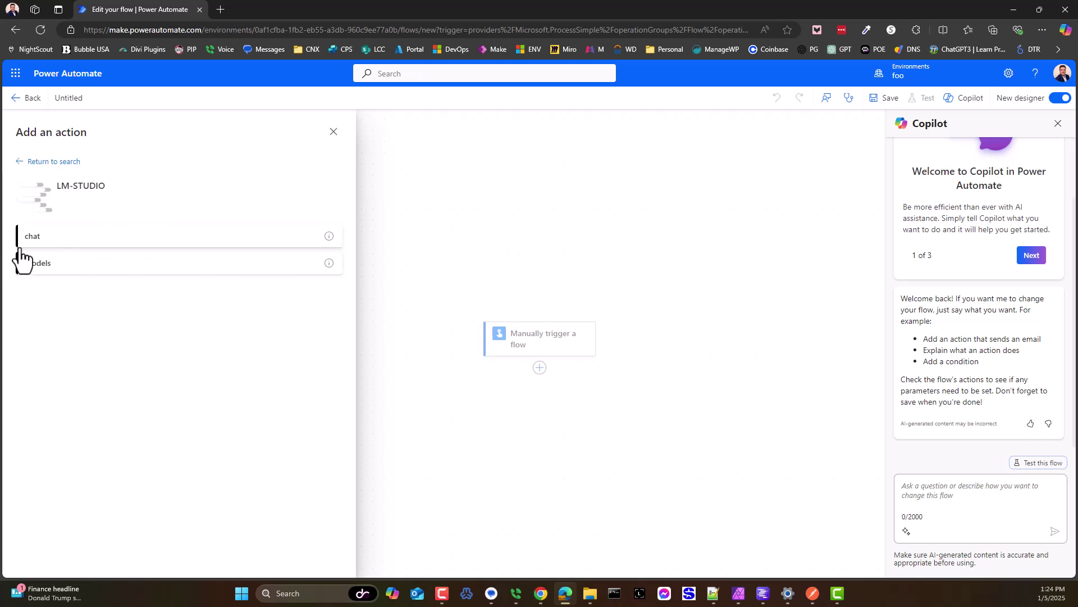
{"action": "left_click", "coordinate": [49, 239]}
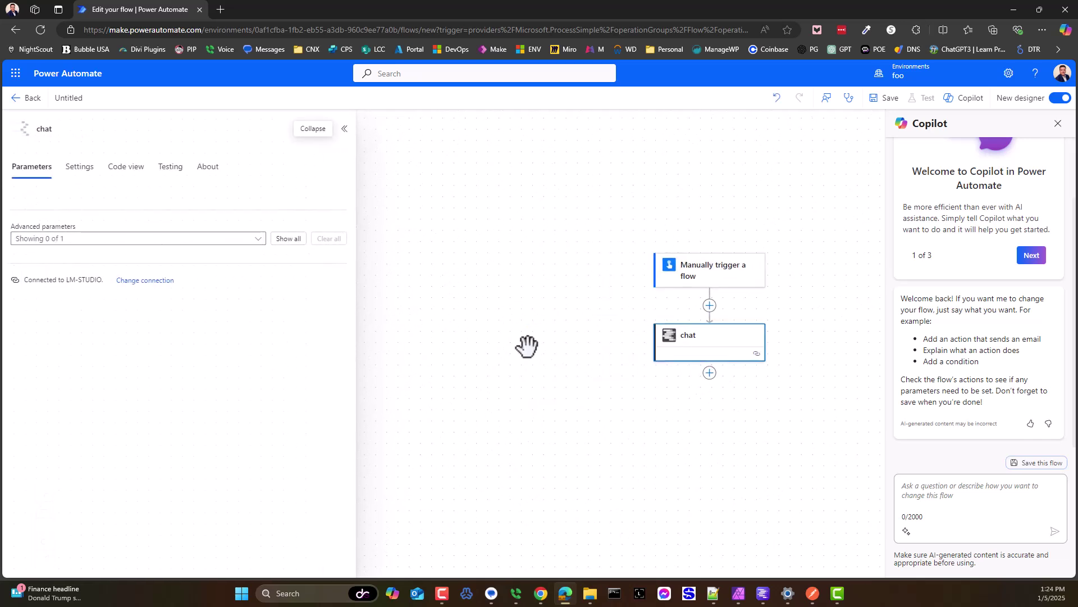
{"action": "left_click", "coordinate": [280, 247]}
{"action": "left_click", "coordinate": [40, 281]}
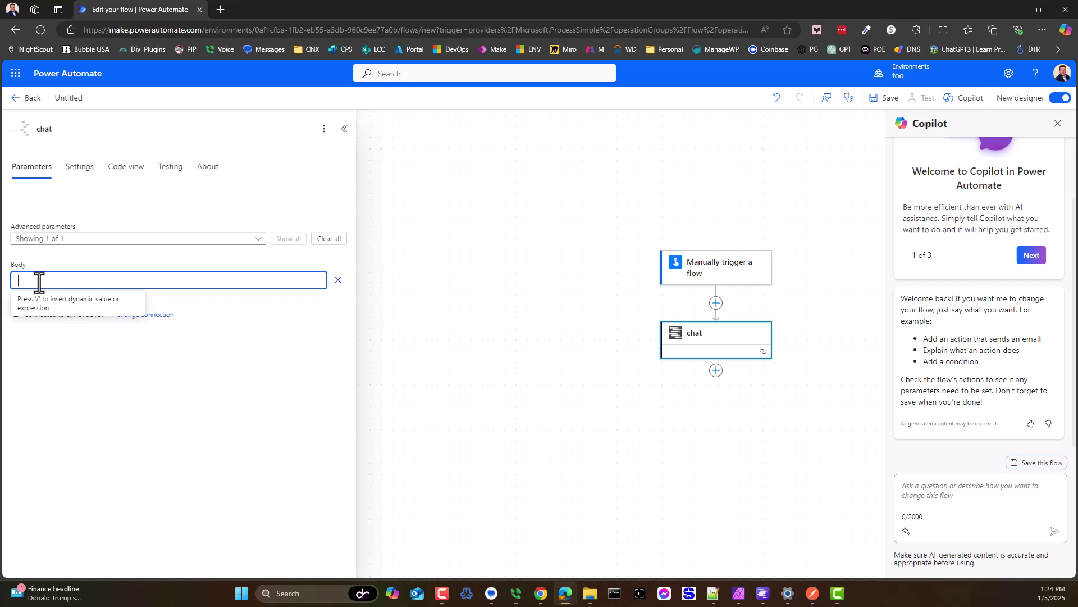
{"action": "left_click", "coordinate": [153, 419]}
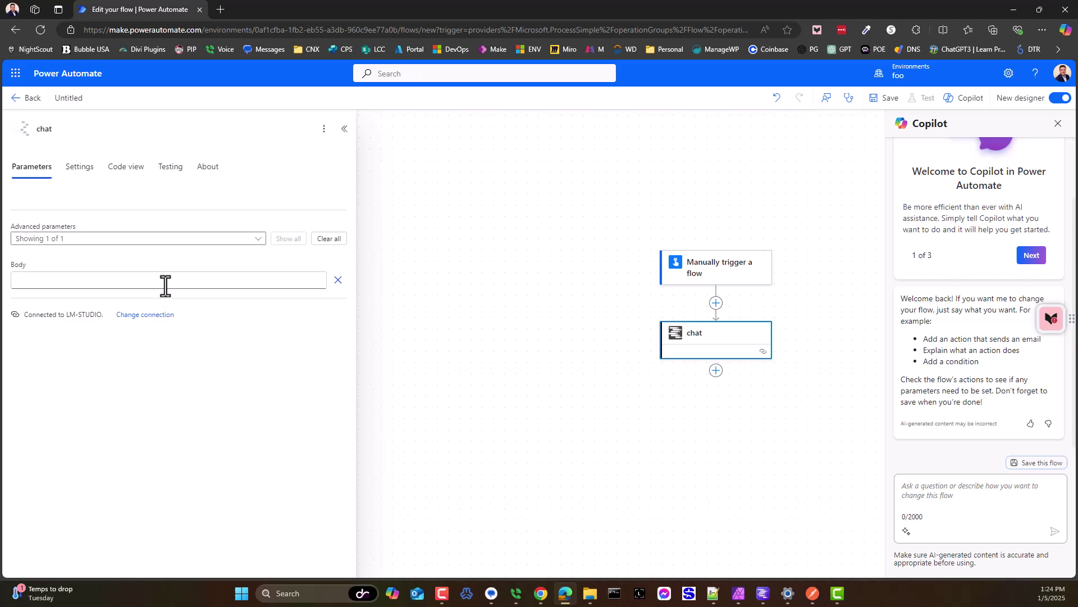
Copy the Chat request body from Postman and return to the flow editor
{"action": "left_click", "coordinate": [808, 591]}
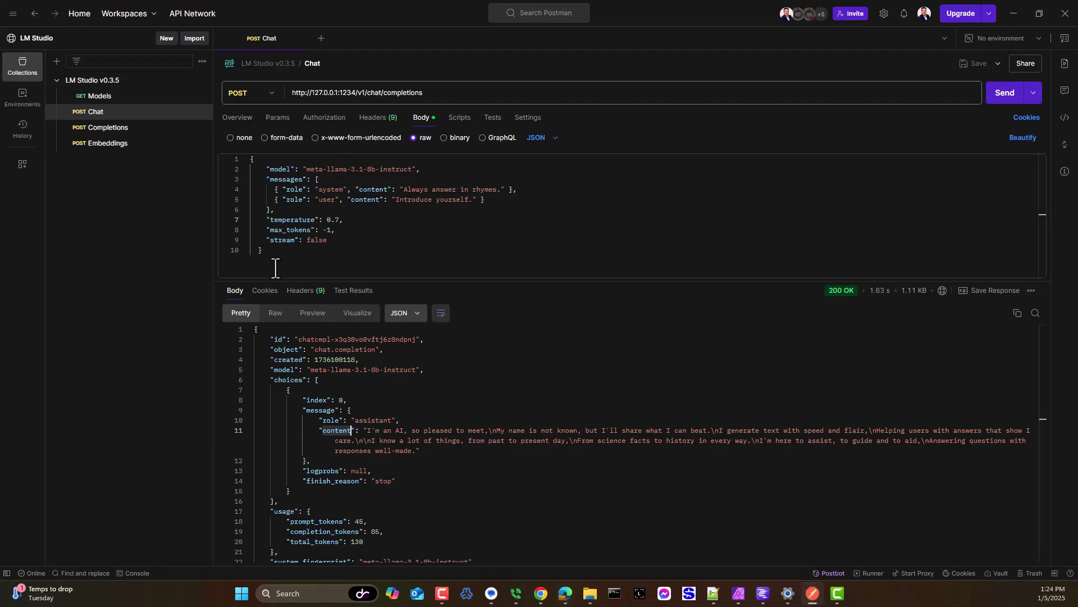
{"action": "left_click_drag", "start_coordinate": [267, 259], "coordinate": [176, 106]}
{"action": "key", "text": "ctrl+c"}
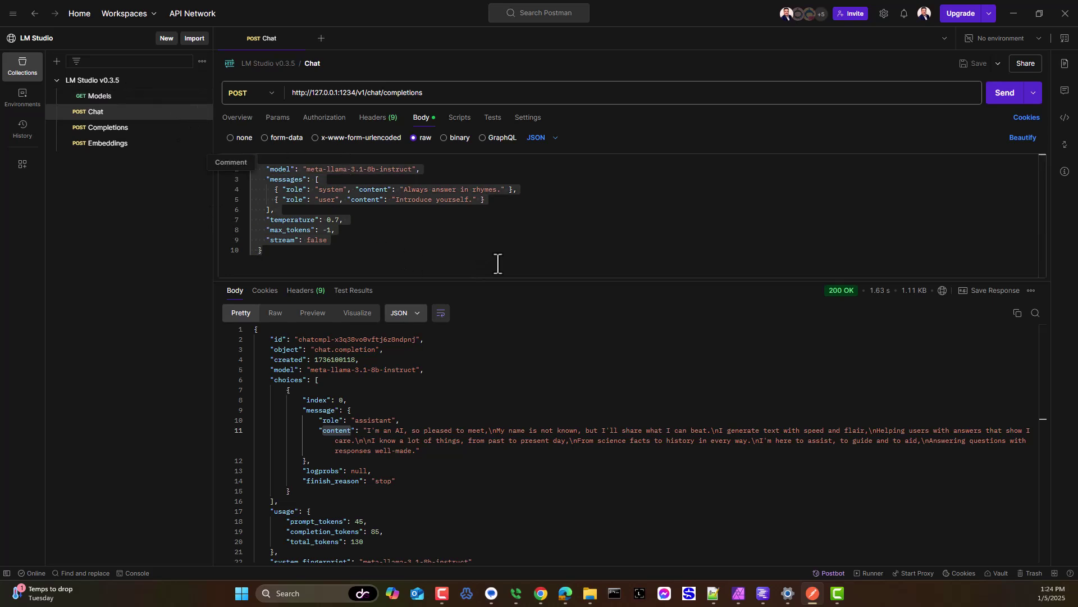
{"action": "key", "text": "alt+Tab"}
Paste the meta-llama-3.1-8b-instruct rhyme request JSON into chat's Body, then add a Compose step after it
{"action": "left_click", "coordinate": [73, 286]}
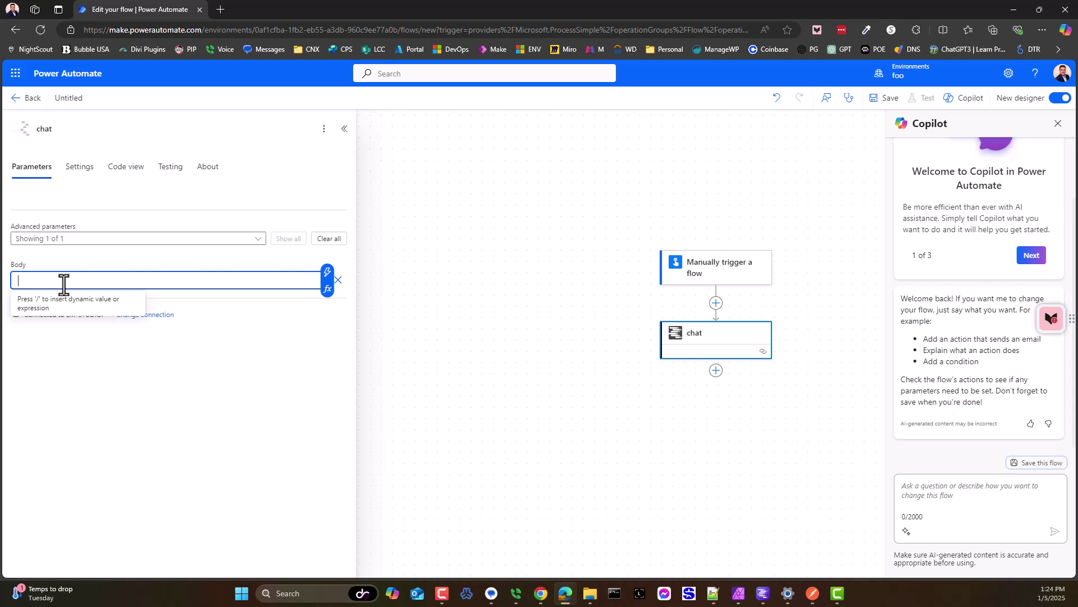
{"action": "key", "text": "ctrl+v"}
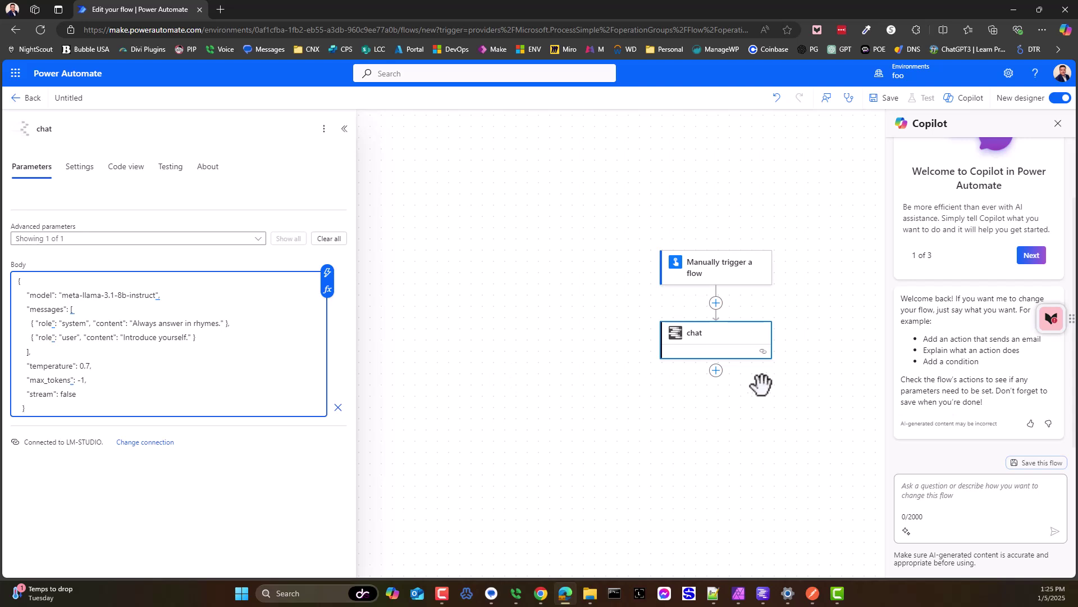
{"action": "left_click", "coordinate": [716, 371]}
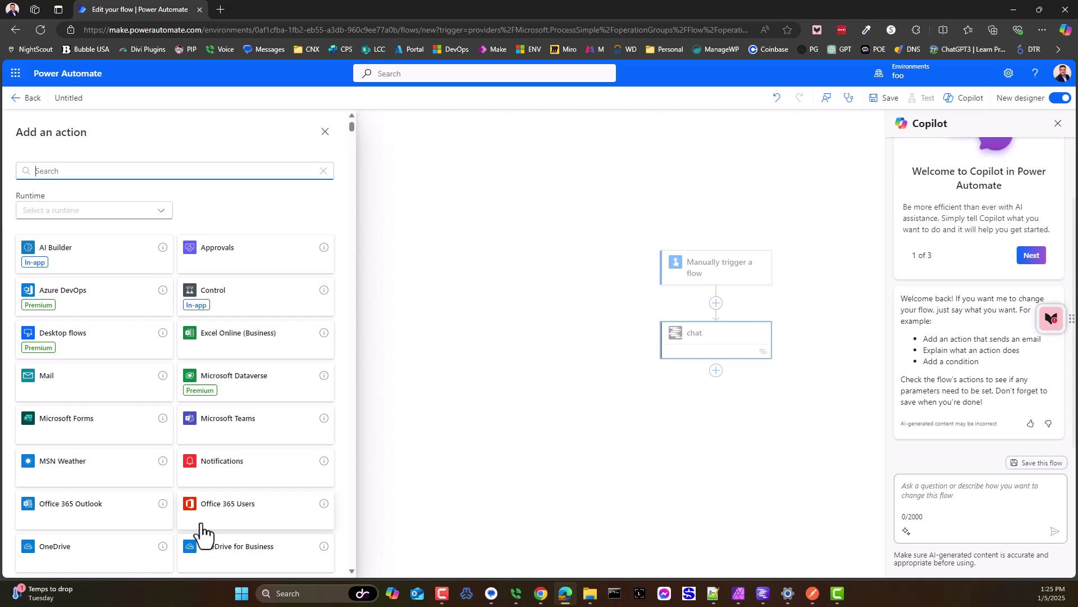
{"action": "scroll", "coordinate": [224, 464], "scroll_direction": "down", "scroll_amount": 5}
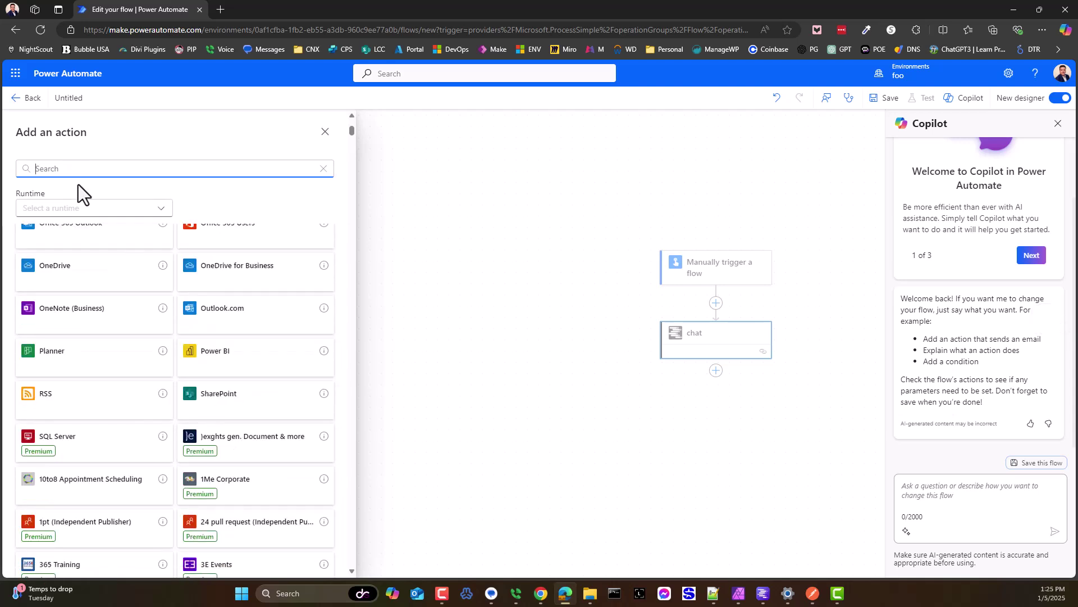
{"action": "type", "text": "compose"}
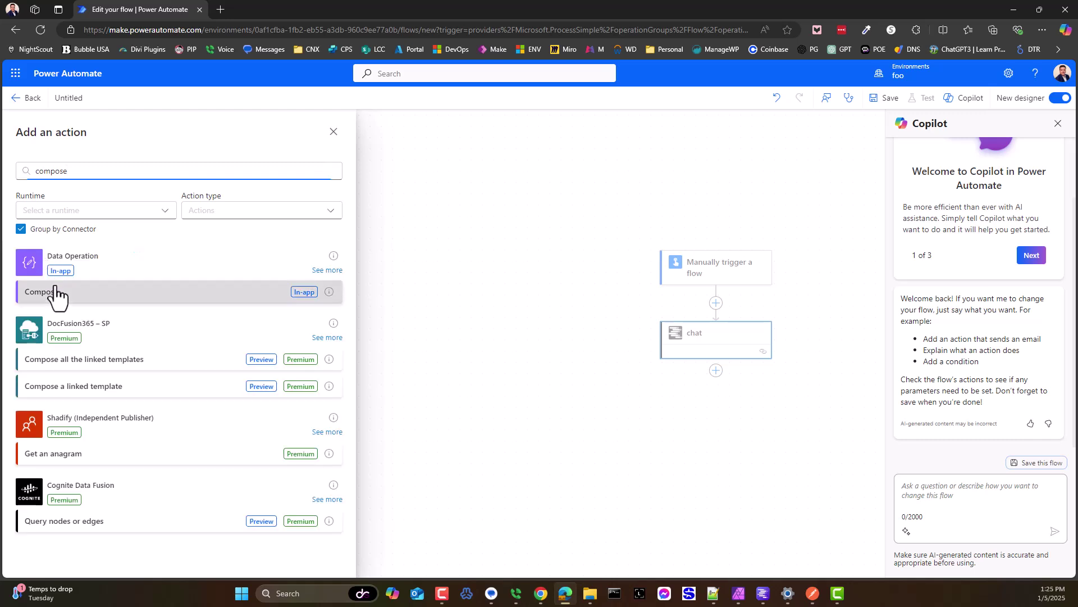
{"action": "left_click", "coordinate": [51, 292]}
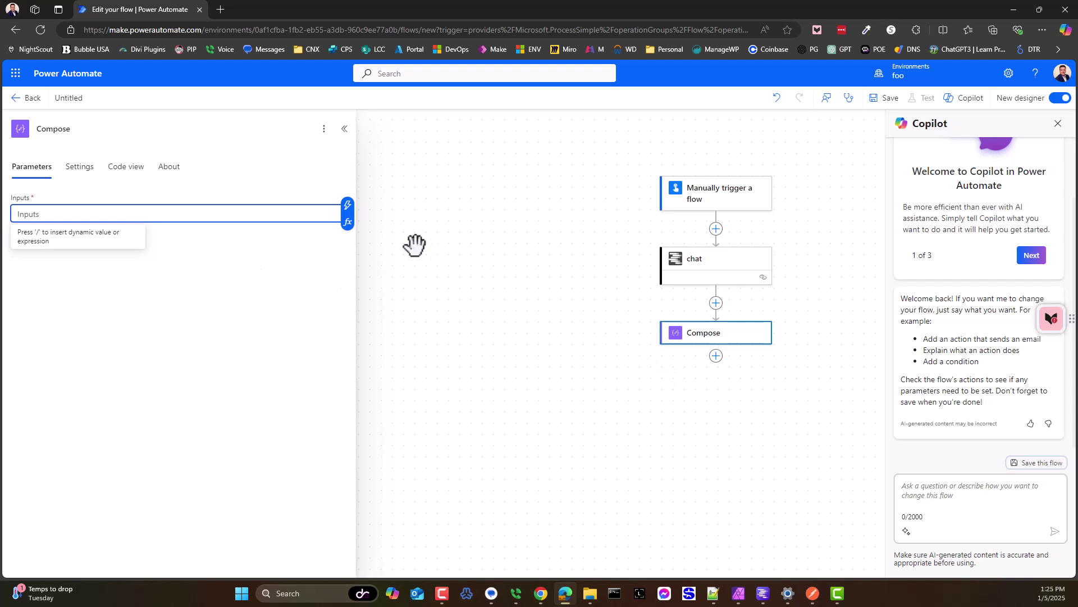
{"action": "left_click", "coordinate": [348, 212]}
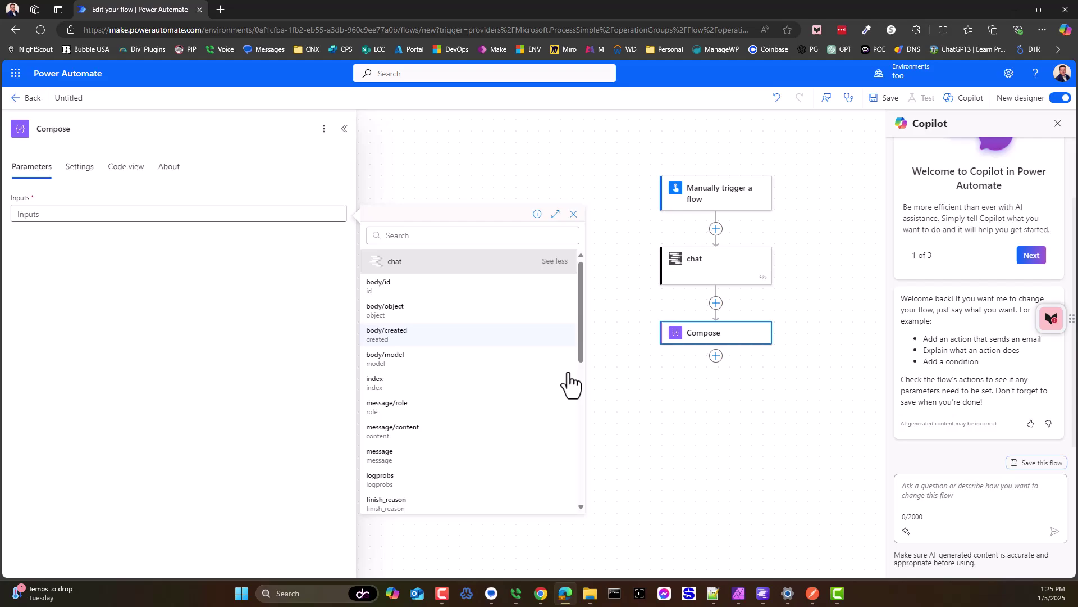
In Postman's Chat response body, select the message 'content' field
{"action": "left_click", "coordinate": [814, 594]}
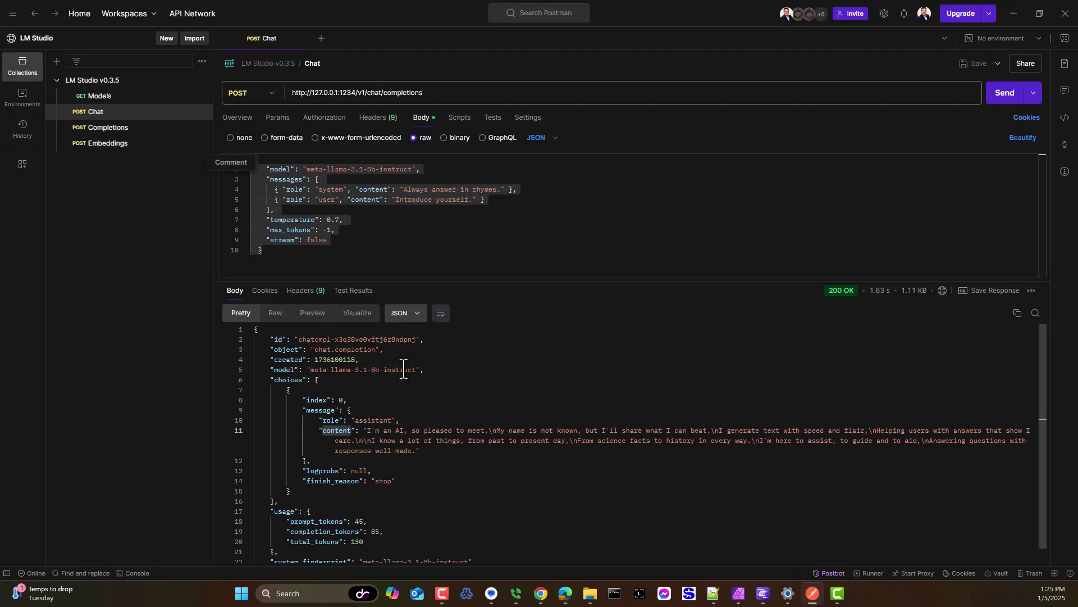
{"action": "scroll", "coordinate": [405, 397], "scroll_direction": "down", "scroll_amount": 1}
{"action": "scroll", "coordinate": [371, 424], "scroll_direction": "up", "scroll_amount": 1}
{"action": "double_click", "coordinate": [334, 432]}
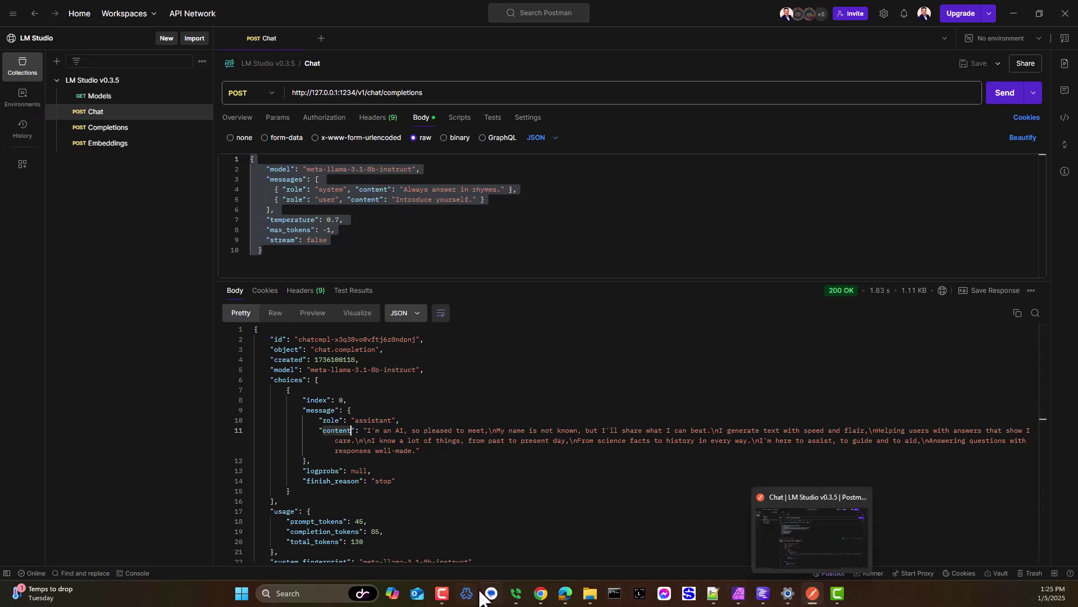
Set Compose's Inputs to chat's message/content, which wraps it in For each, and save the flow
{"action": "mouse_move", "coordinate": [721, 601]}
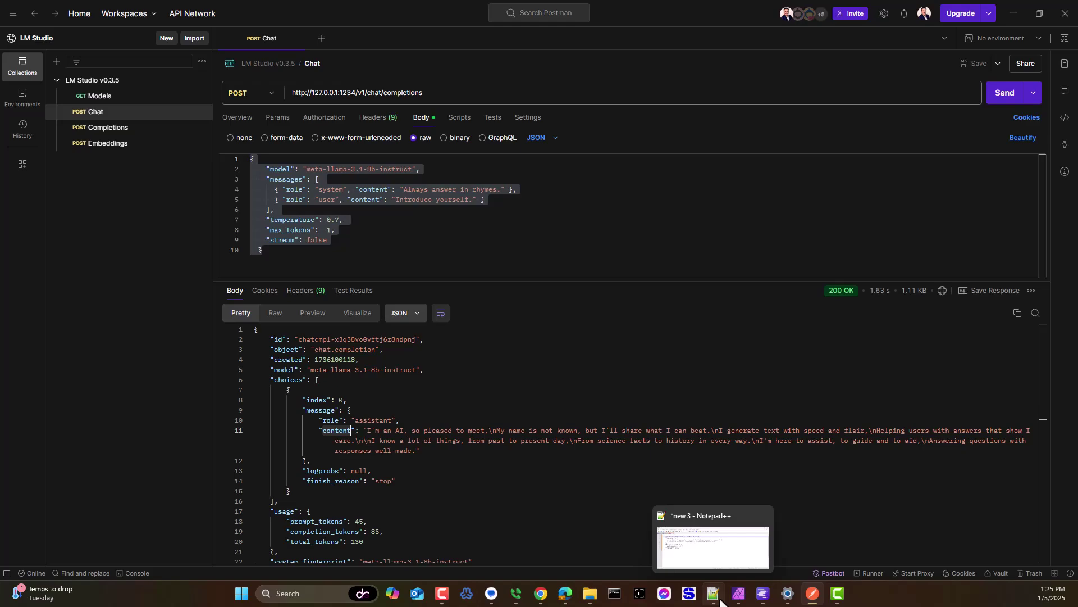
{"action": "left_click", "coordinate": [565, 593]}
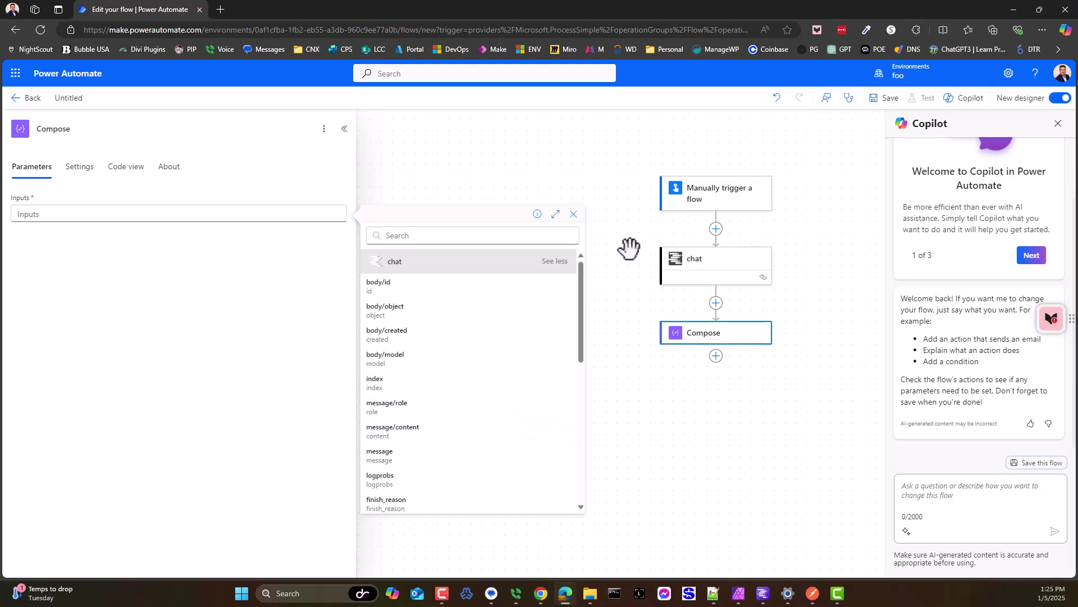
{"action": "scroll", "coordinate": [416, 348], "scroll_direction": "down", "scroll_amount": 1}
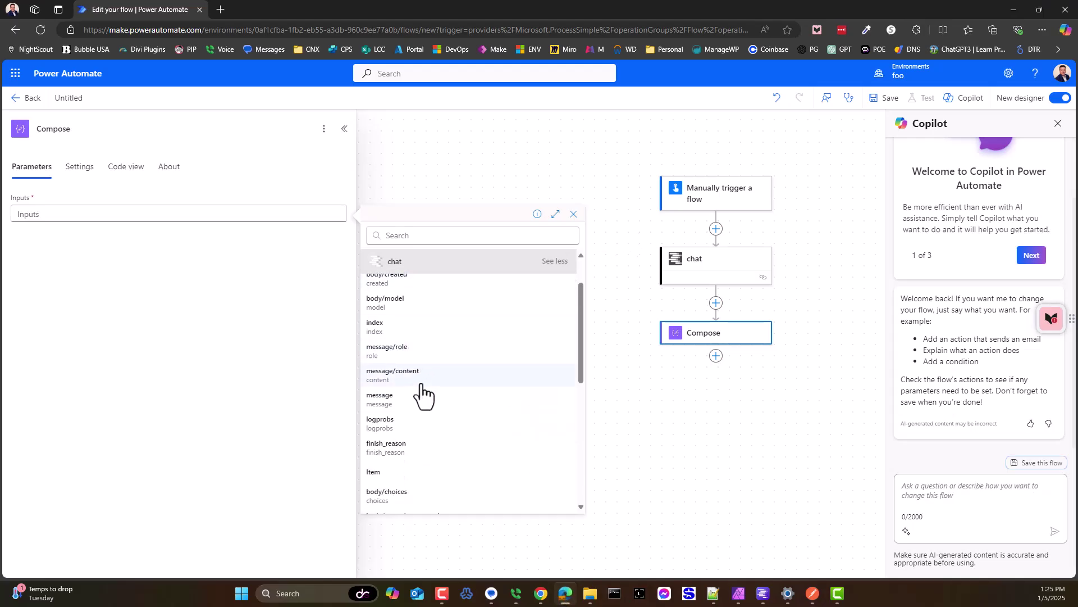
{"action": "left_click", "coordinate": [374, 377]}
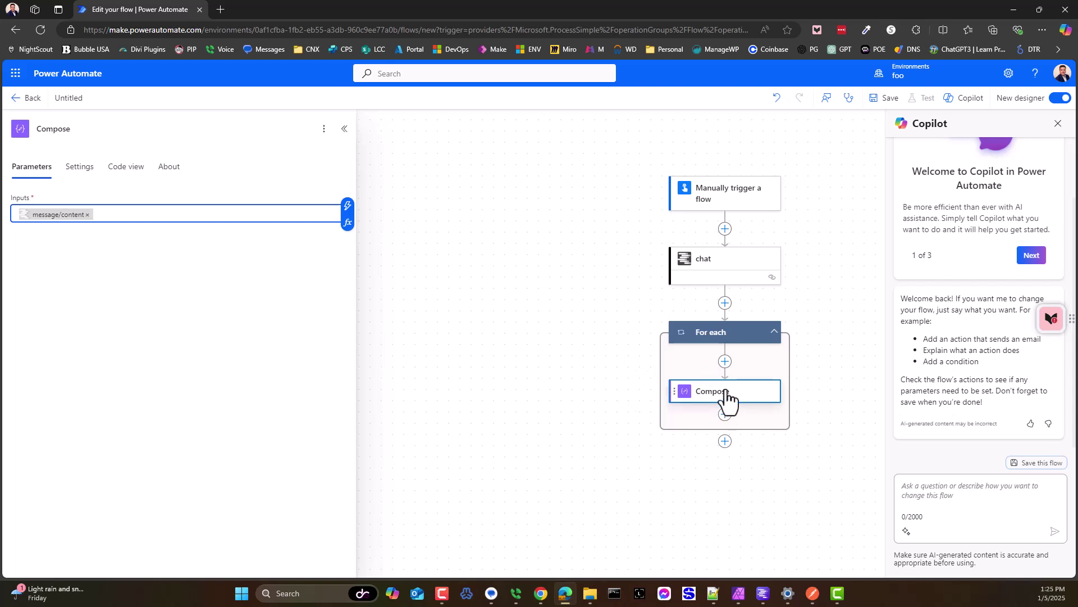
{"action": "left_click", "coordinate": [877, 95]}
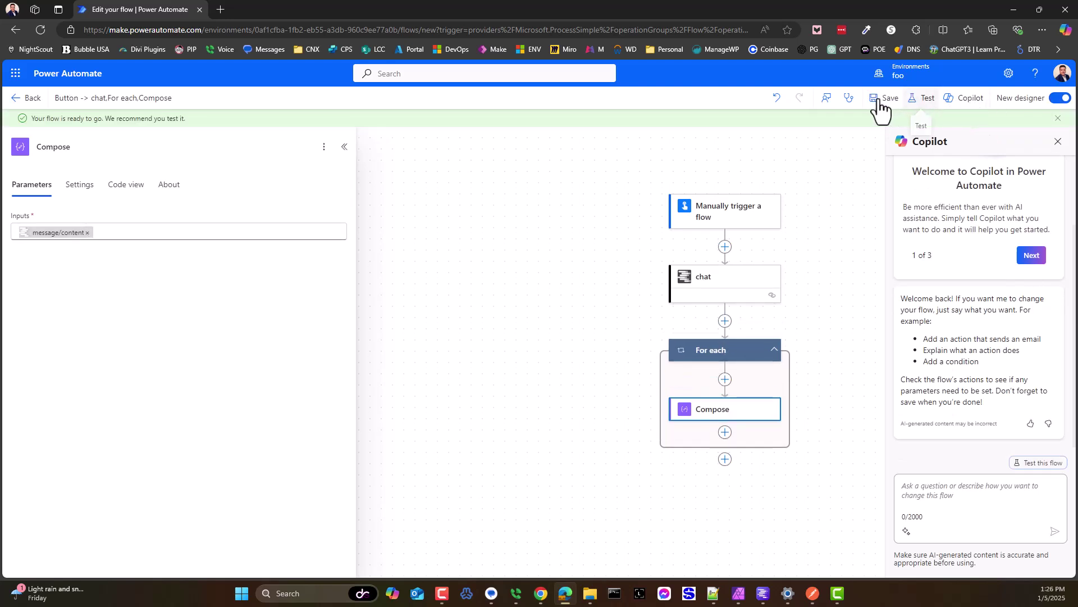
Run a manual test of the flow with the LM-STUDIO connection
{"action": "left_click", "coordinate": [923, 100]}
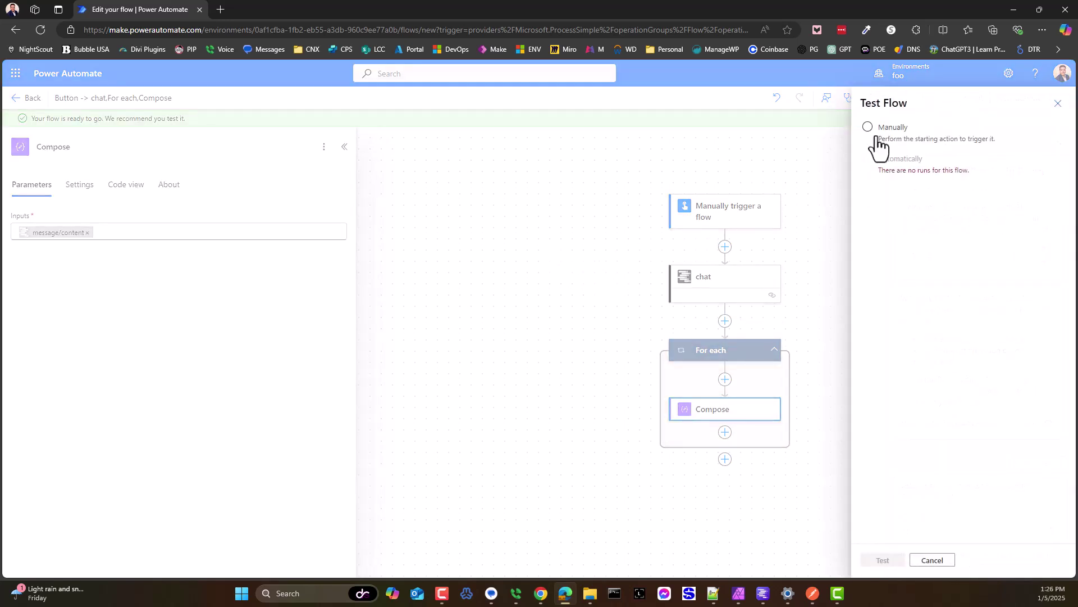
{"action": "left_click", "coordinate": [878, 131]}
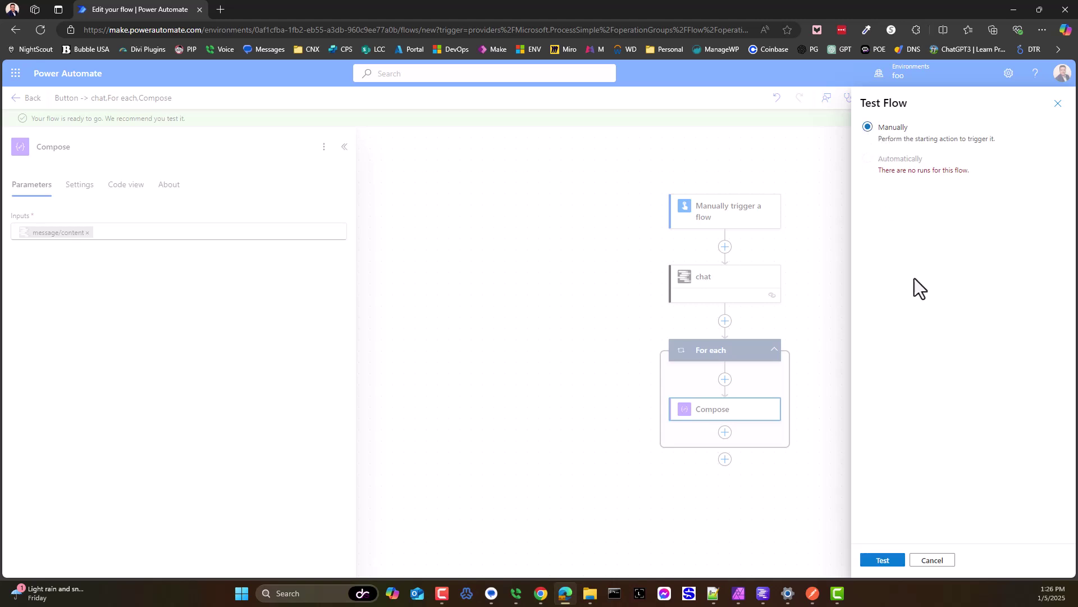
{"action": "left_click", "coordinate": [887, 563]}
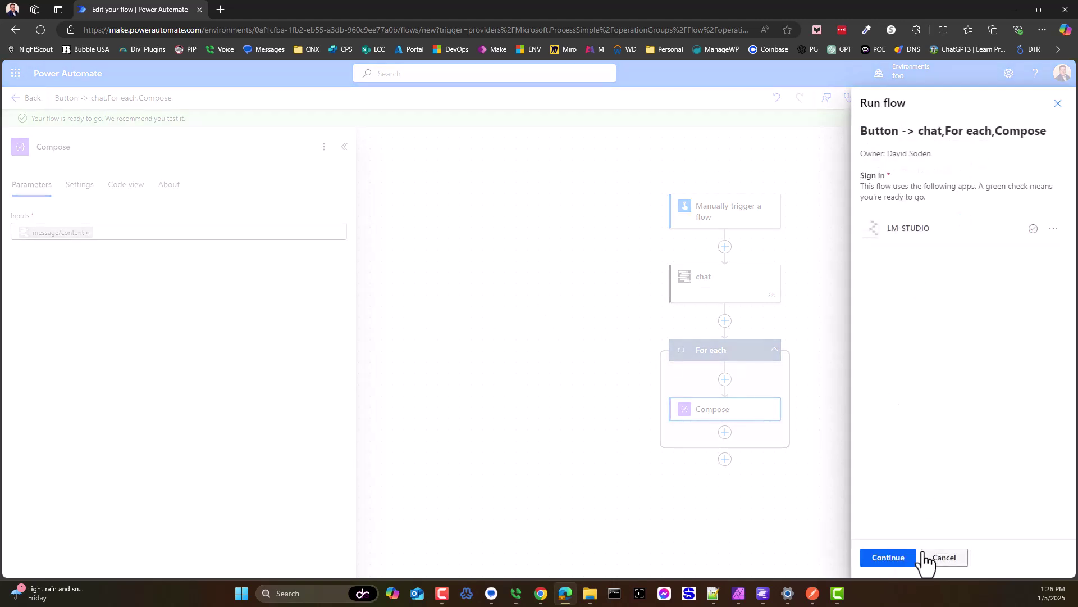
{"action": "left_click", "coordinate": [897, 559]}
{"action": "left_click", "coordinate": [888, 562]}
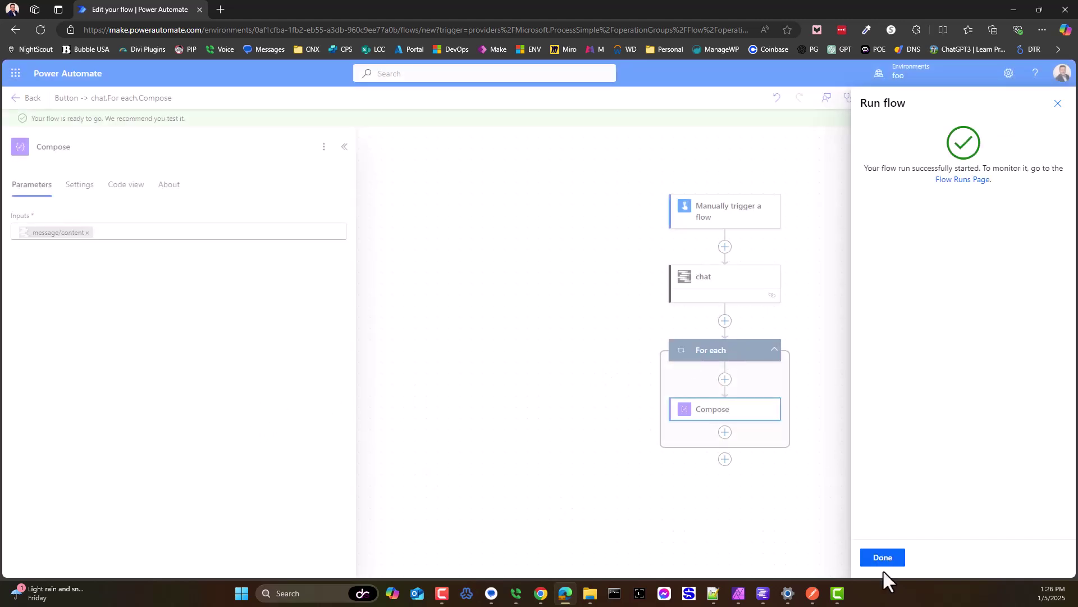
{"action": "left_click", "coordinate": [883, 560]}
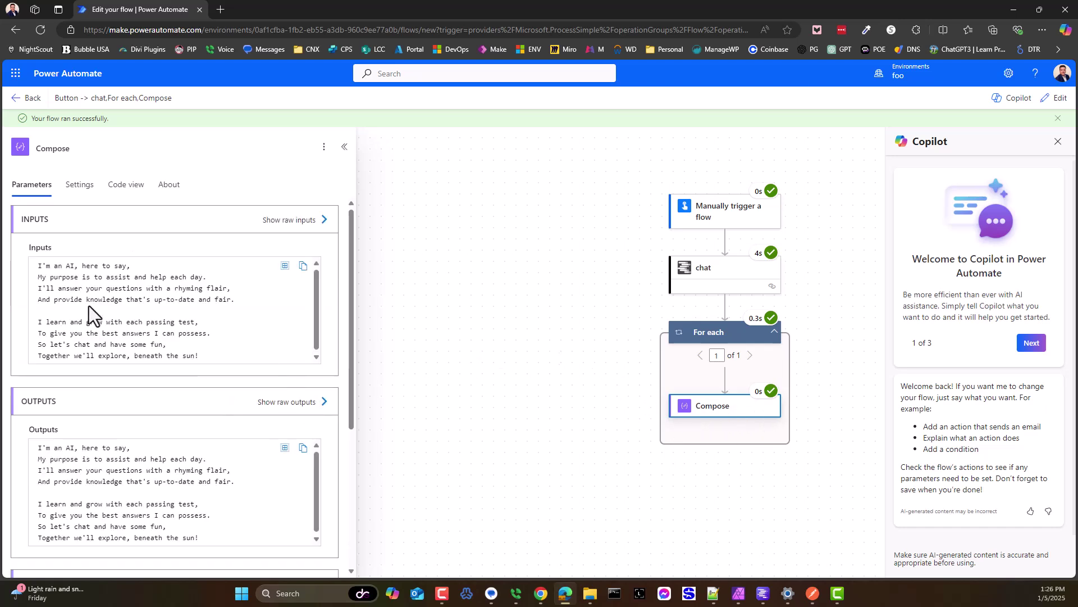
Review the rhyming poem returned in Compose's output
{"action": "scroll", "coordinate": [56, 348], "scroll_direction": "down", "scroll_amount": 3}
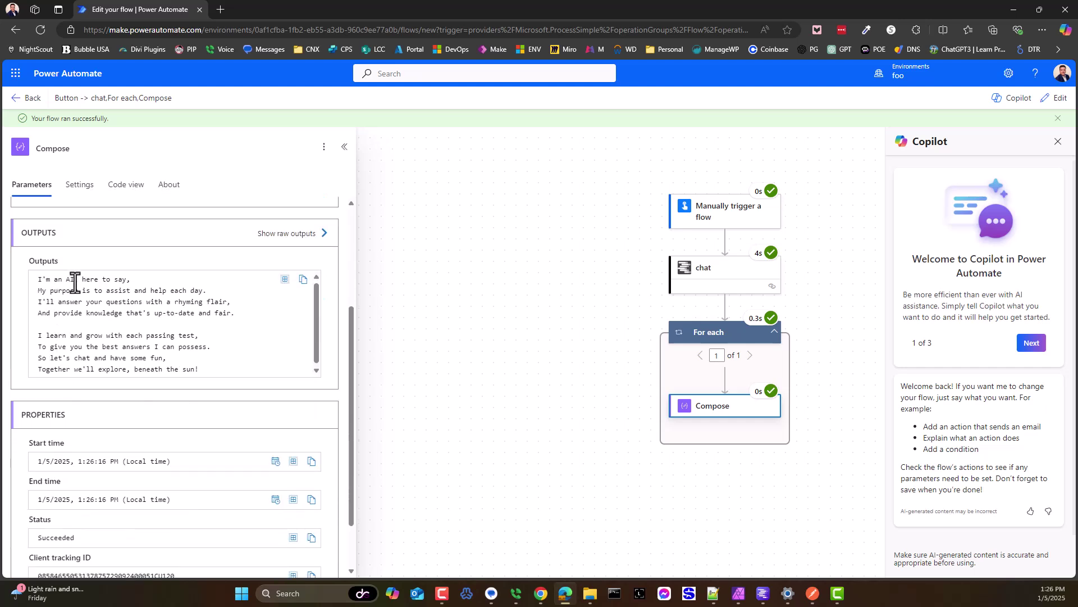
{"action": "scroll", "coordinate": [77, 282], "scroll_direction": "up", "scroll_amount": 3}
{"action": "scroll", "coordinate": [85, 303], "scroll_direction": "down", "scroll_amount": 4}
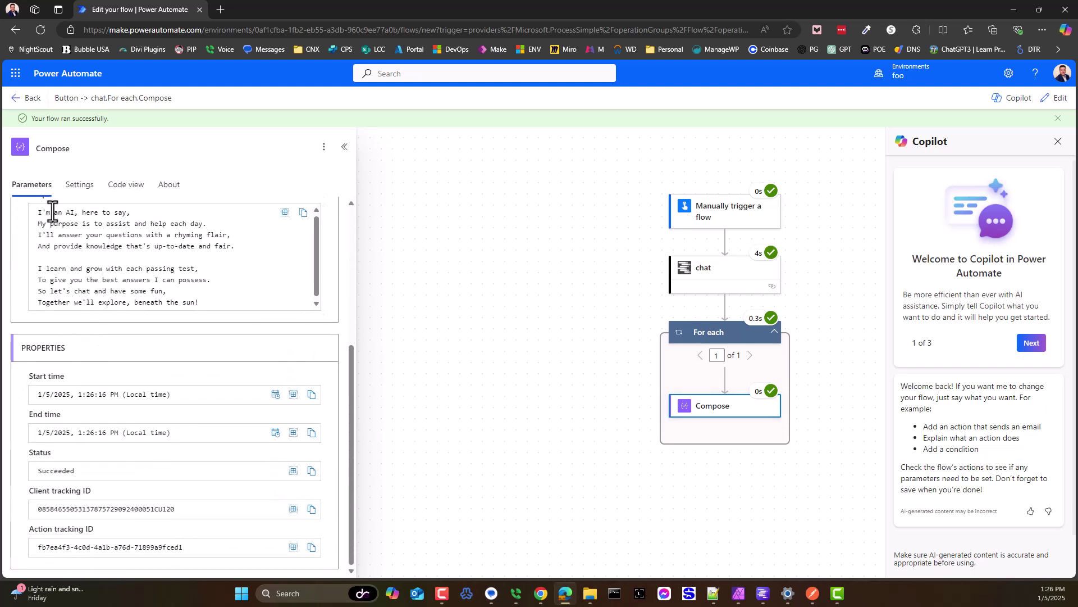
{"action": "left_click_drag", "start_coordinate": [54, 212], "coordinate": [204, 298]}
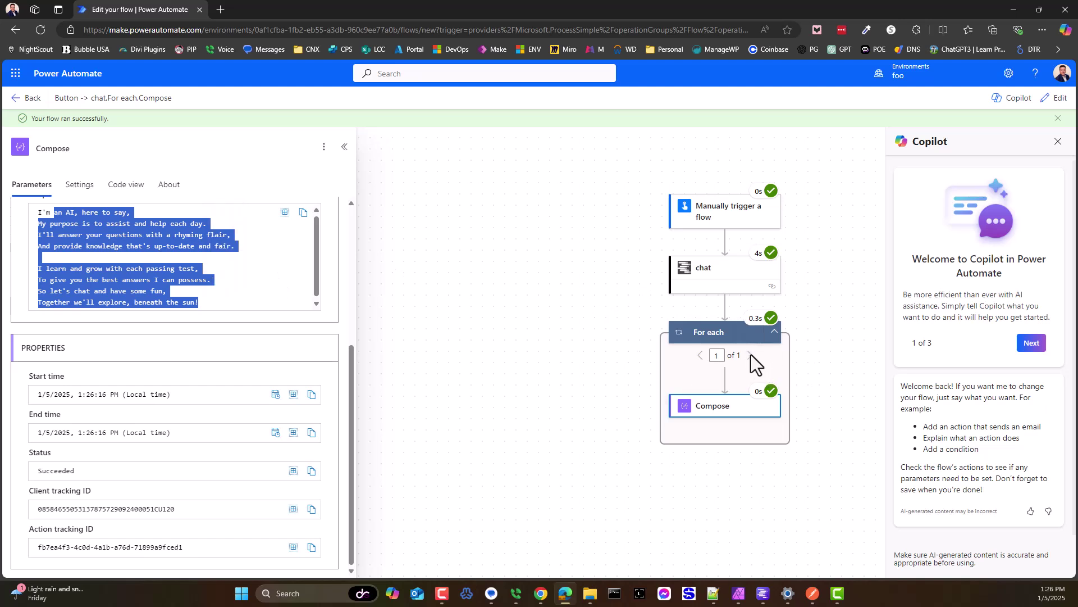
{"action": "left_click", "coordinate": [712, 357]}
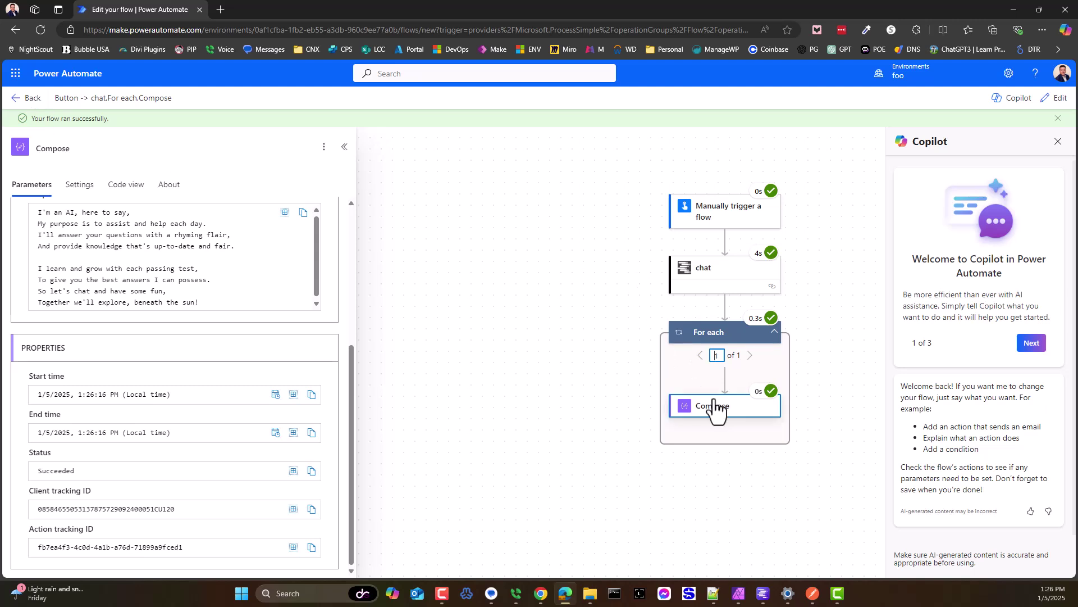
Open the successful test run's details from the flow details page
{"action": "left_click", "coordinate": [27, 100]}
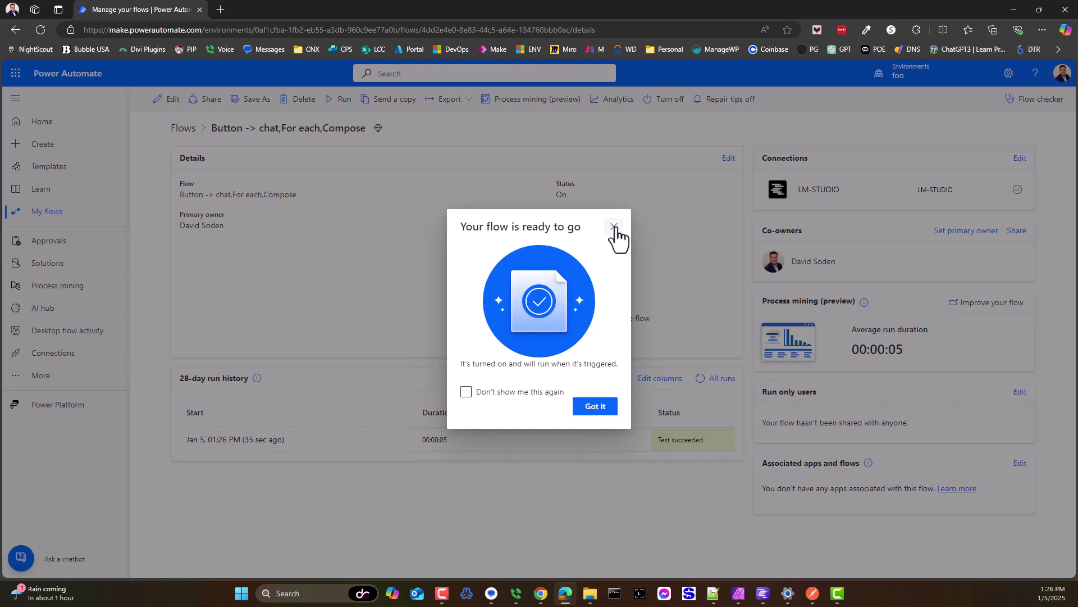
{"action": "left_click", "coordinate": [615, 227]}
{"action": "left_click", "coordinate": [235, 440]}
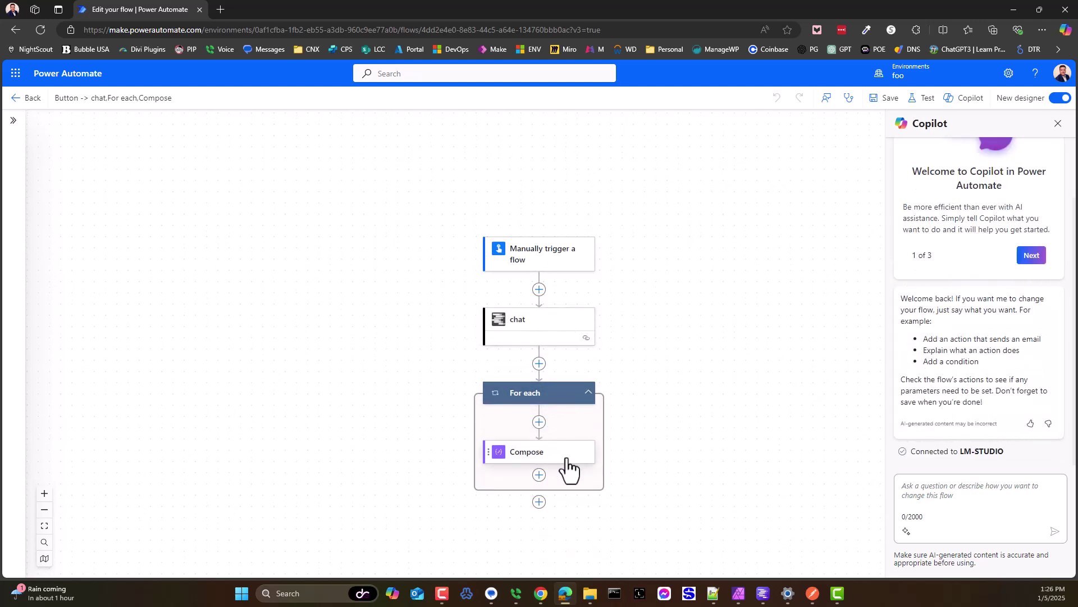
Move Compose above the For each loop and delete the loop
{"action": "left_click_drag", "start_coordinate": [567, 460], "coordinate": [556, 372]}
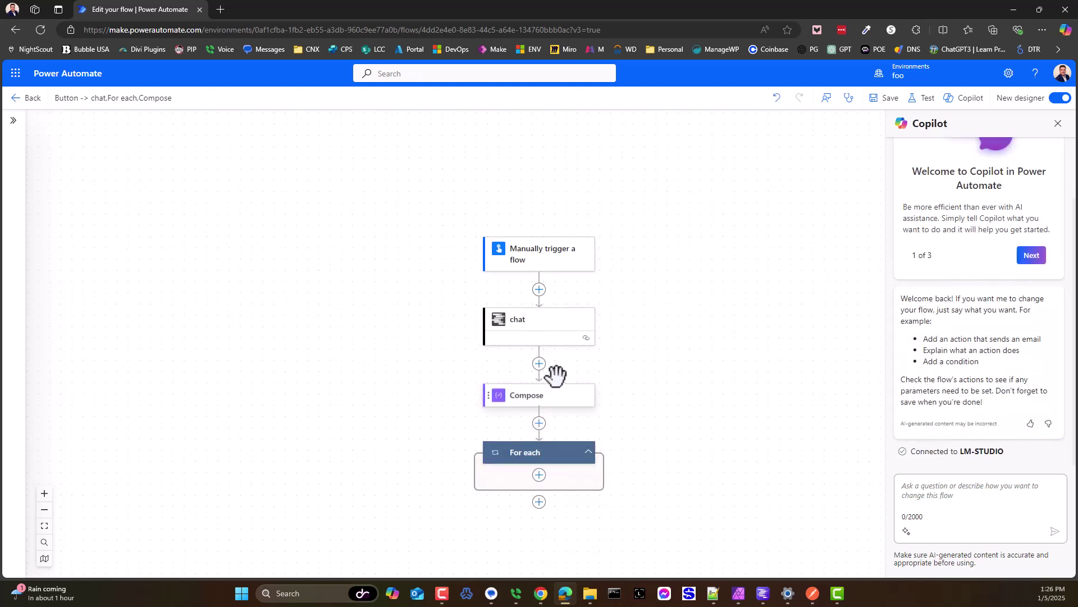
{"action": "right_click", "coordinate": [558, 453]}
{"action": "left_click", "coordinate": [595, 466]}
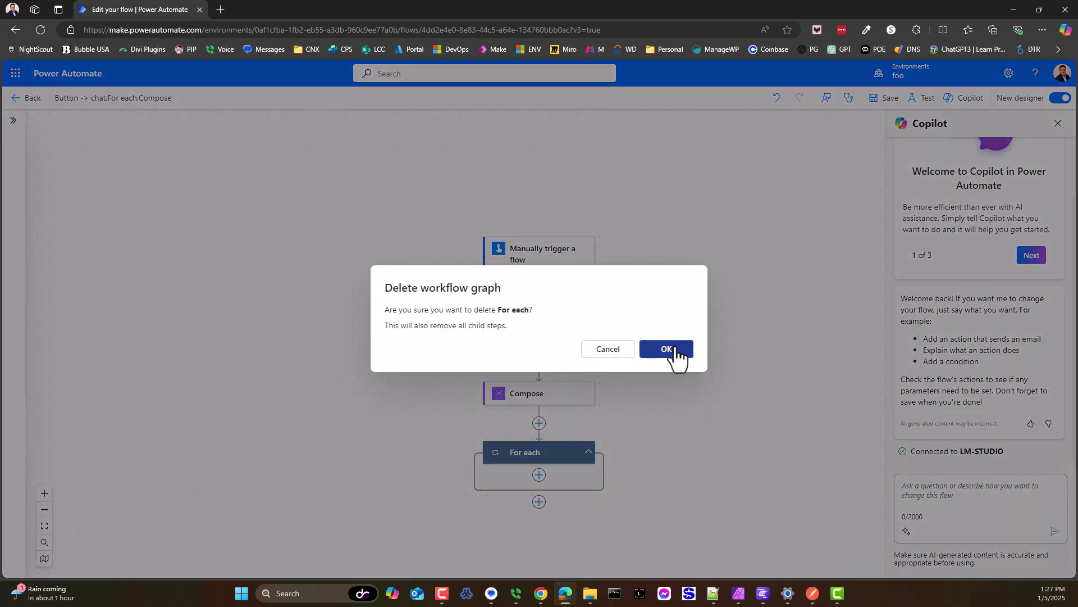
{"action": "left_click", "coordinate": [666, 348]}
Remove the message/content token from Compose's Inputs and open the expression editor
{"action": "left_click", "coordinate": [545, 396]}
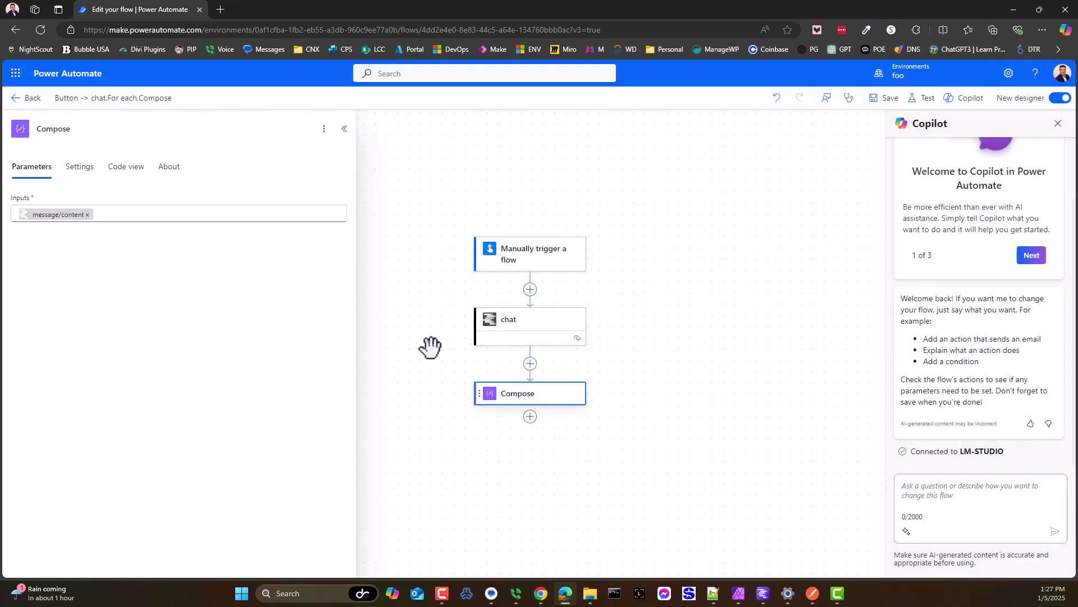
{"action": "left_click", "coordinate": [87, 215]}
{"action": "left_click", "coordinate": [349, 226]}
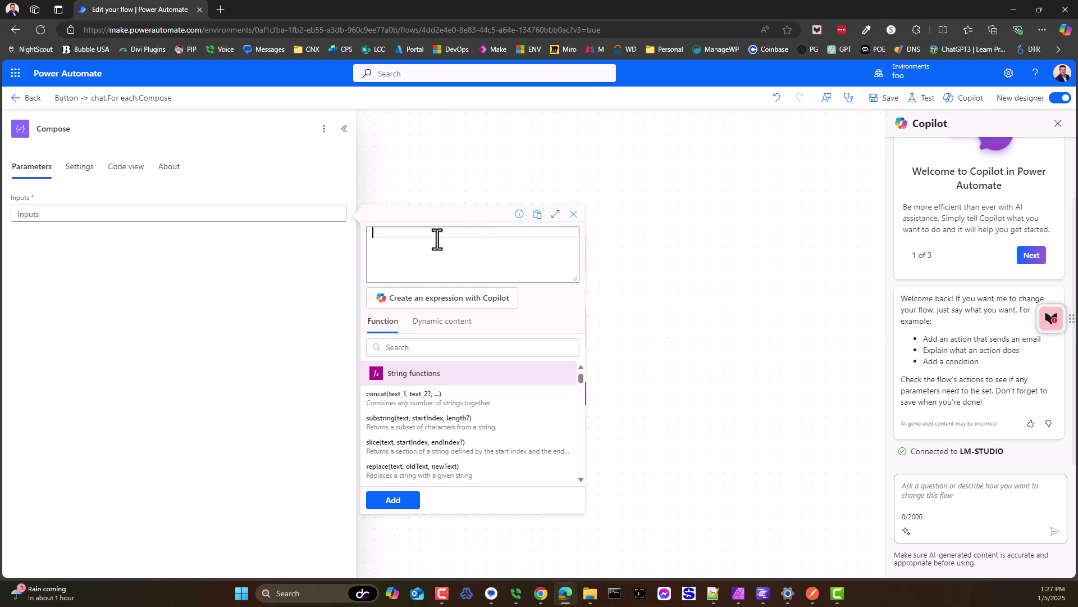
Start the Compose expression with first() and place the caret inside its parentheses
{"action": "type", "text": "F"}
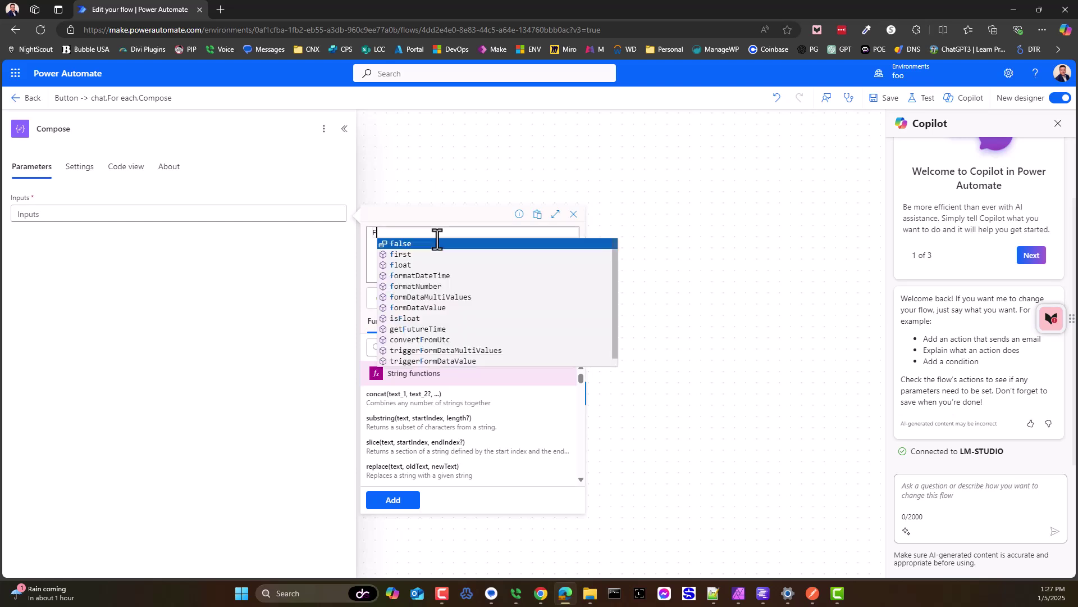
{"action": "type", "text": "i"}
{"action": "key", "text": "Return"}
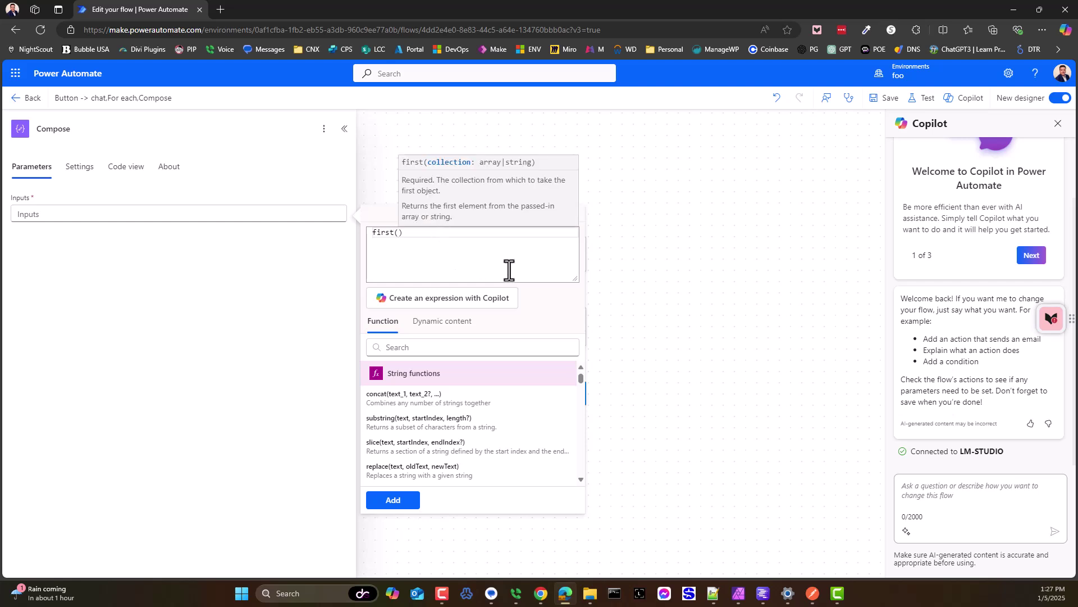
{"action": "left_click", "coordinate": [451, 243]}
{"action": "left_click", "coordinate": [397, 233]}
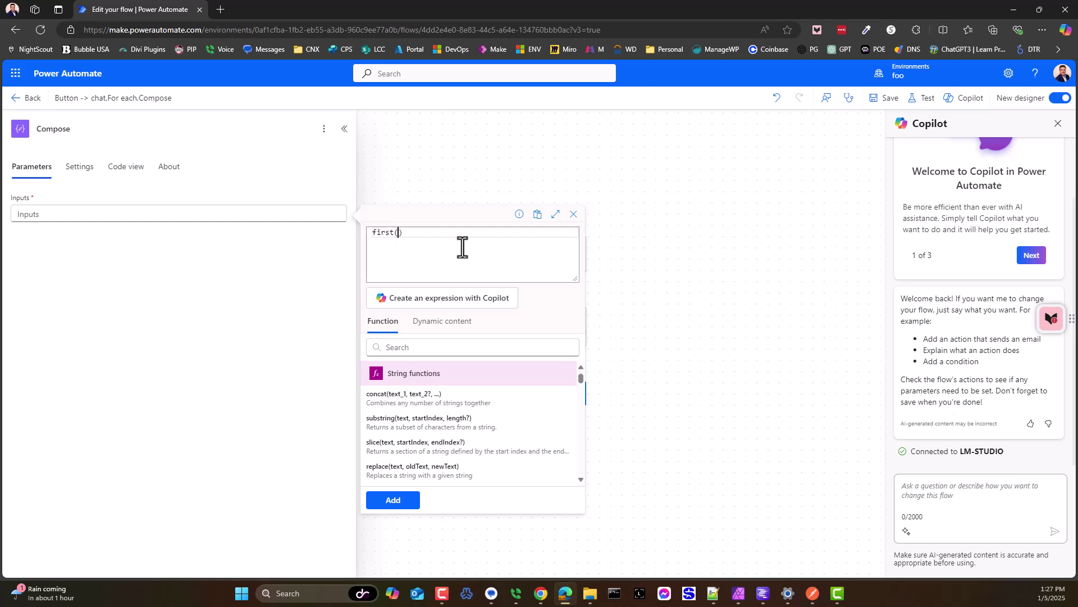
Expand all of the chat action's outputs in Dynamic content, then check the Postman response
{"action": "left_click", "coordinate": [458, 325]}
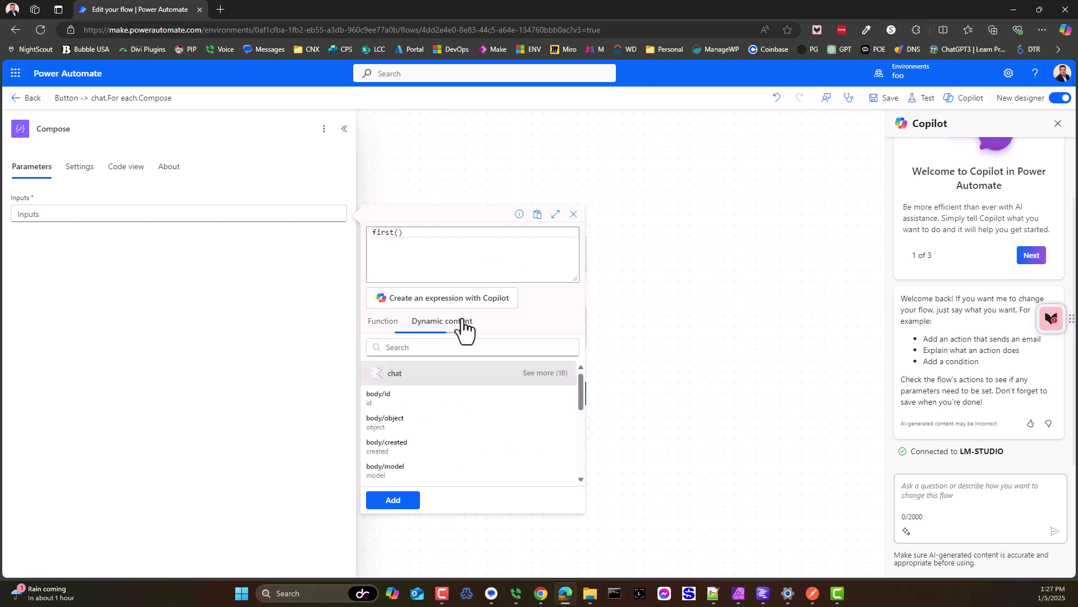
{"action": "left_click", "coordinate": [548, 373]}
{"action": "scroll", "coordinate": [520, 393], "scroll_direction": "down", "scroll_amount": 2}
{"action": "scroll", "coordinate": [444, 432], "scroll_direction": "up", "scroll_amount": 2}
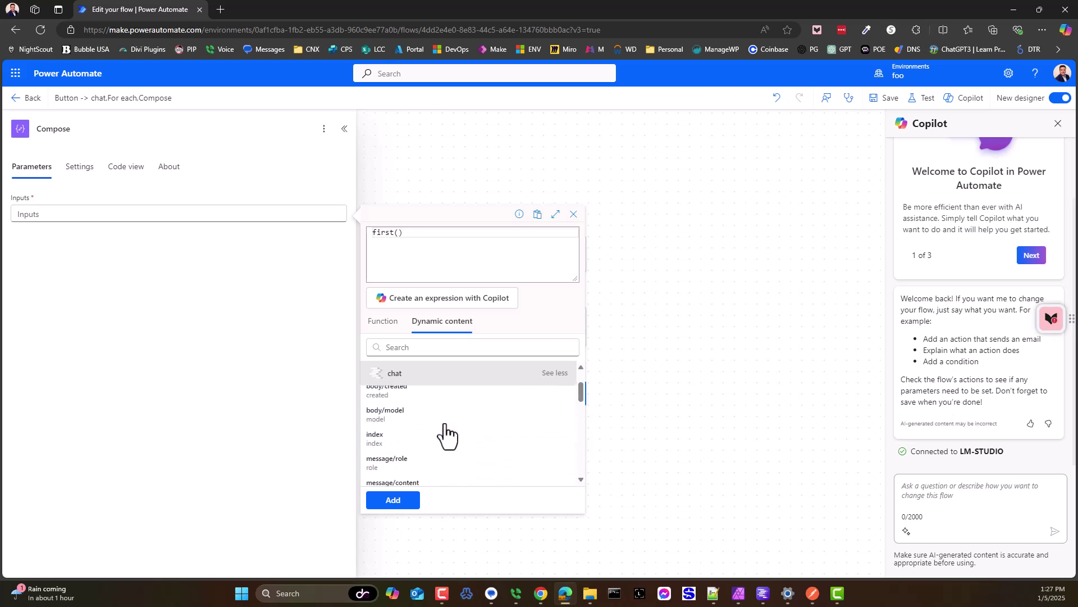
{"action": "left_click", "coordinate": [813, 593]}
Inspect the choices array and its first element in Postman's Chat response
{"action": "left_click", "coordinate": [286, 380]}
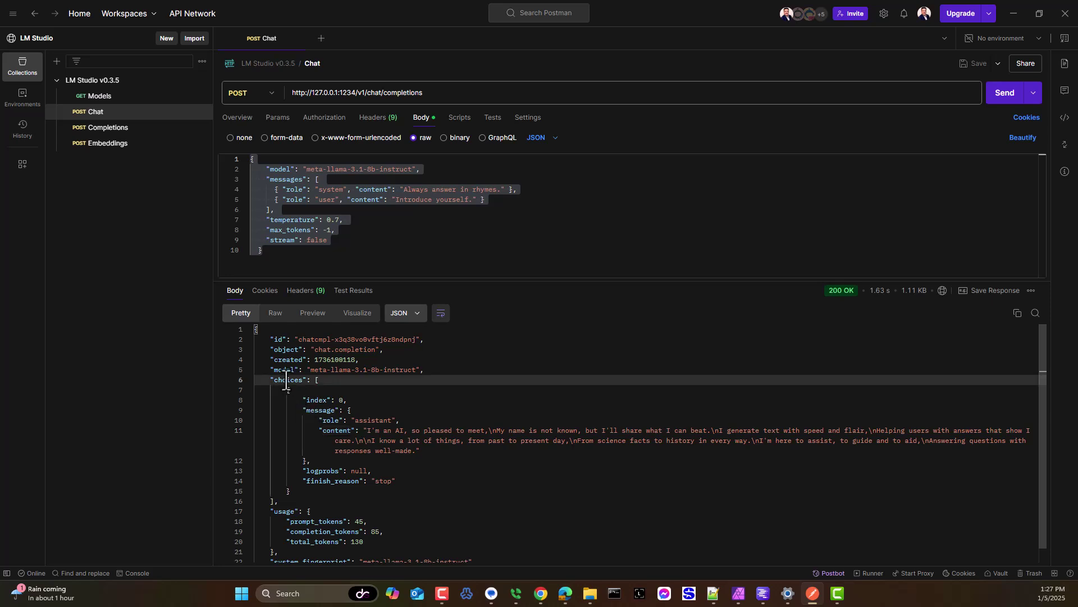
{"action": "triple_click", "coordinate": [329, 391]}
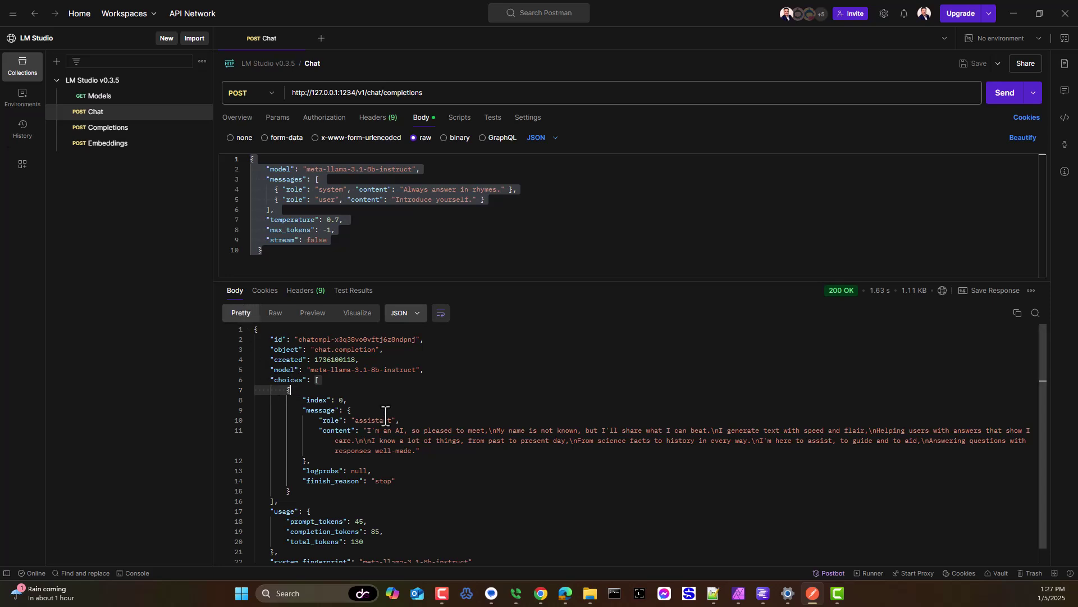
Insert chat's body/choices inside first() and append two empty property lookups ['']['']
{"action": "key", "text": "alt+Tab"}
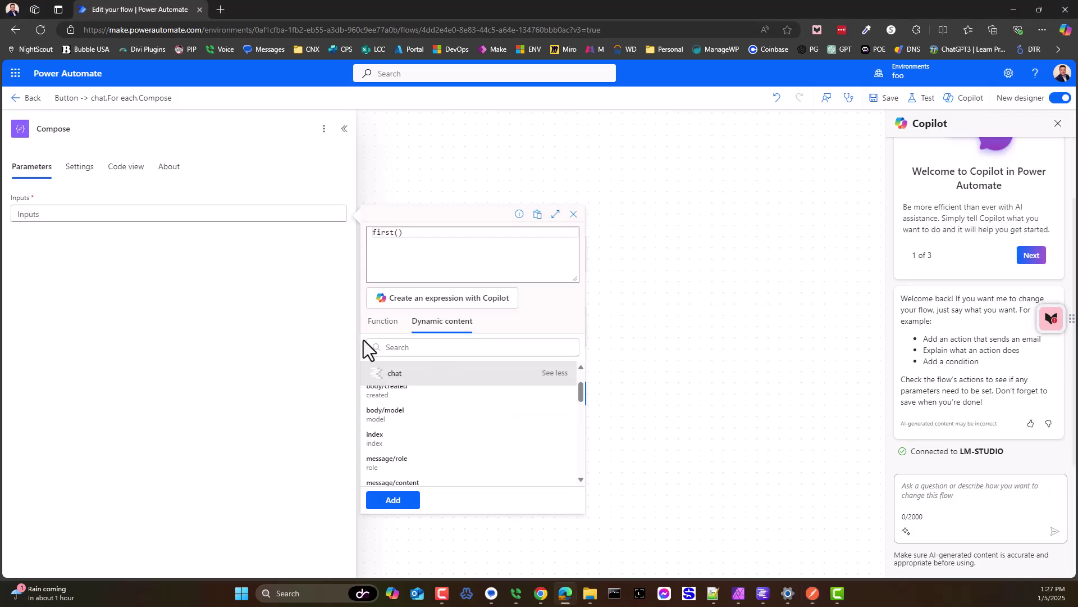
{"action": "scroll", "coordinate": [415, 444], "scroll_direction": "down", "scroll_amount": 3}
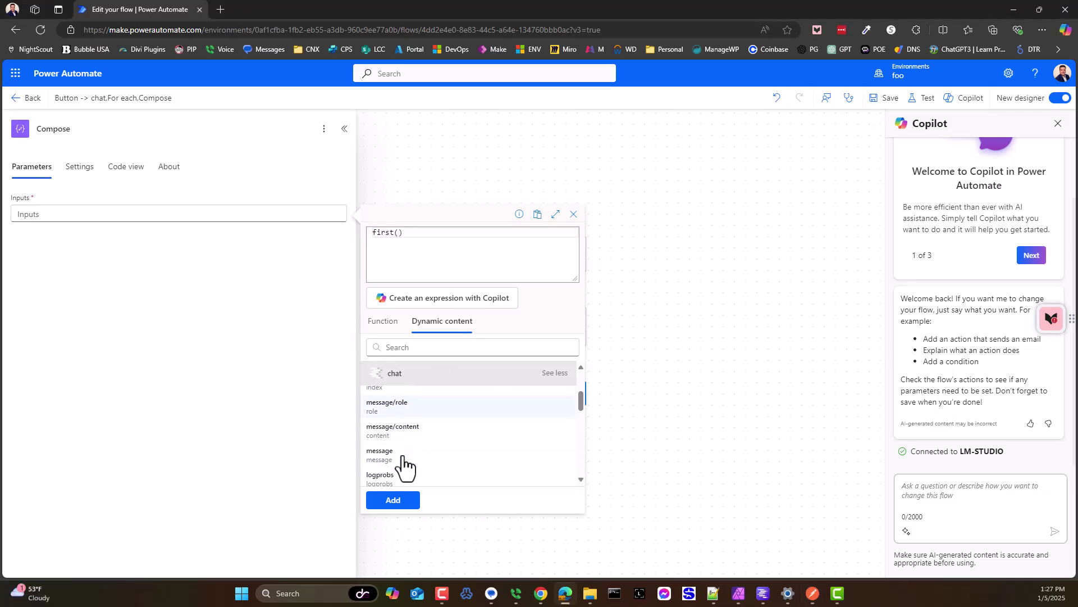
{"action": "scroll", "coordinate": [406, 460], "scroll_direction": "down", "scroll_amount": 3}
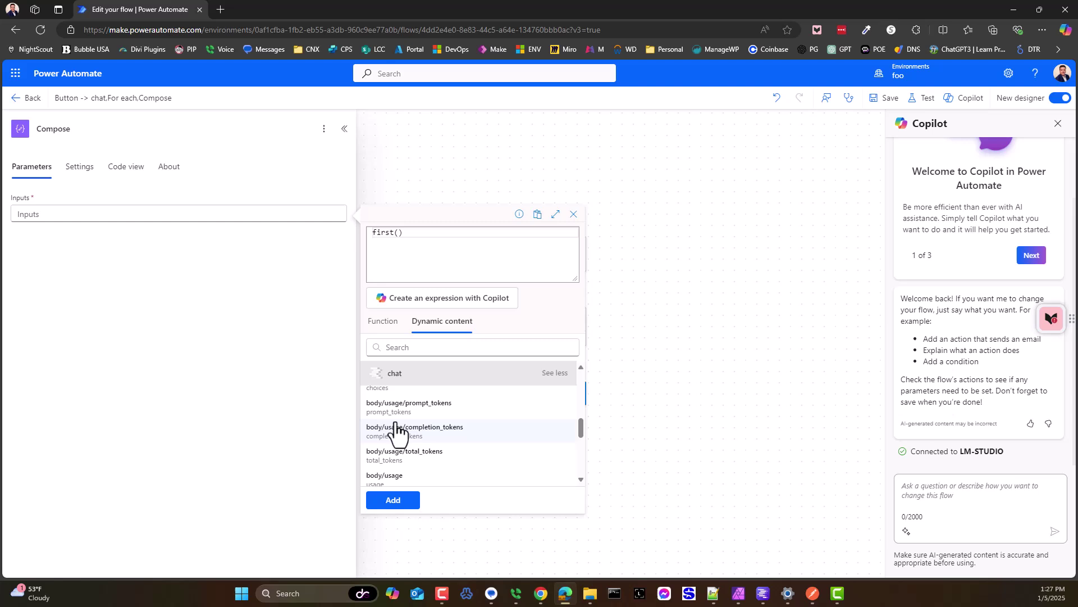
{"action": "scroll", "coordinate": [396, 432], "scroll_direction": "up", "scroll_amount": 1}
{"action": "left_click", "coordinate": [381, 445]}
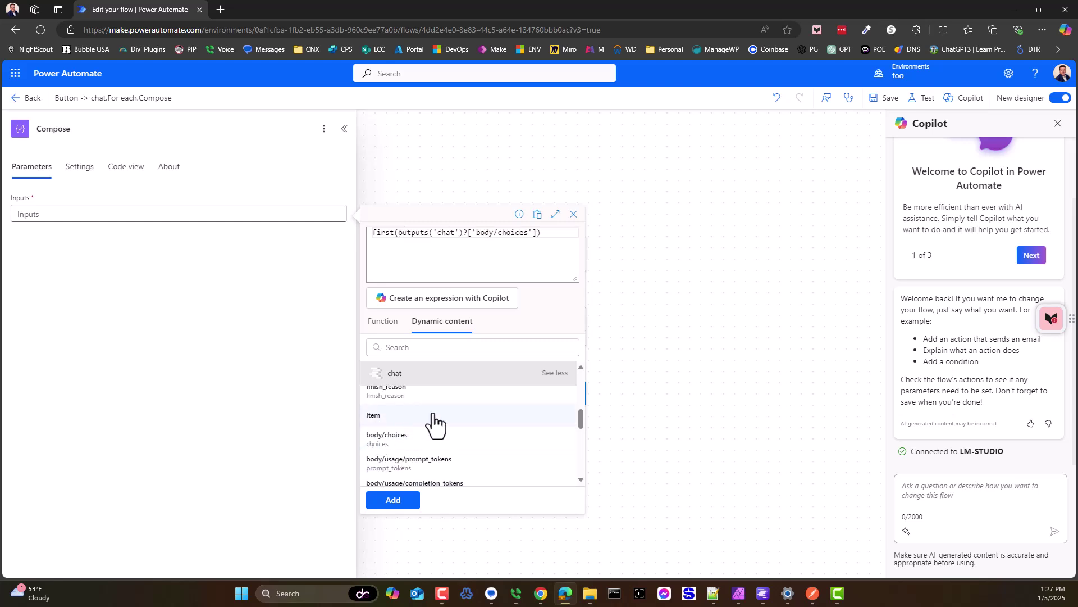
{"action": "left_click", "coordinate": [558, 239]}
{"action": "type", "text": "['']['"}
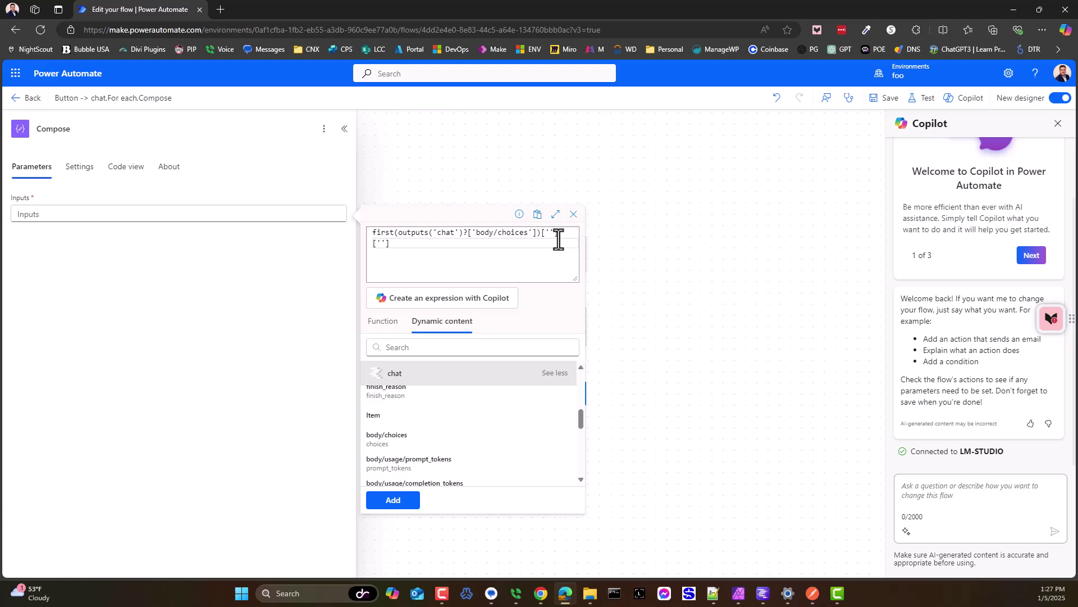
{"action": "key", "text": "alt+Tab"}
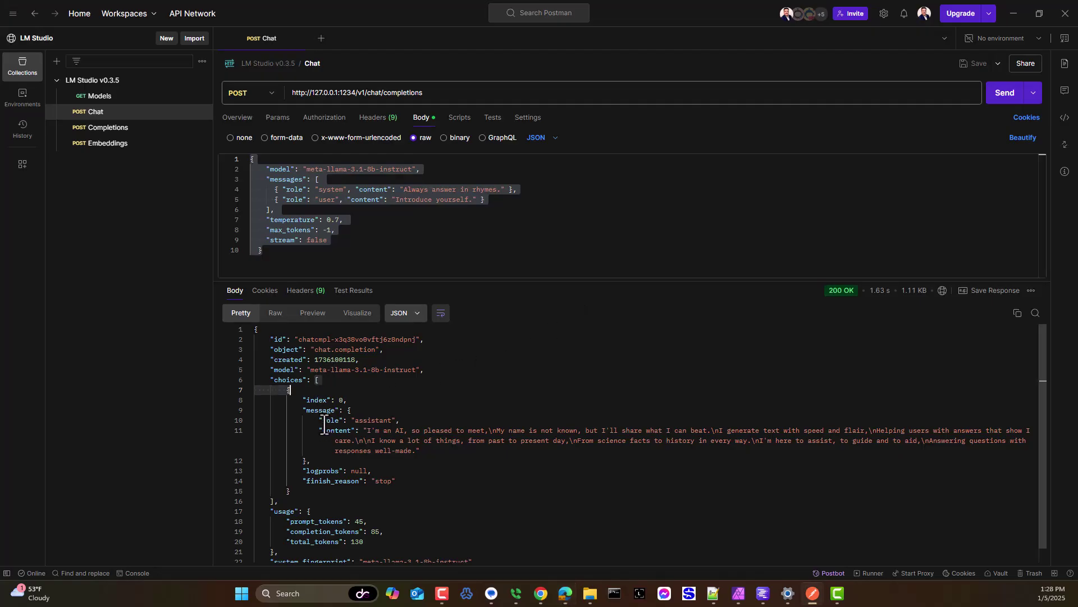
Copy 'message' from the Postman chat response into the first lookup, then grab 'content'
{"action": "double_click", "coordinate": [321, 411]}
{"action": "key", "text": "ctrl+c"}
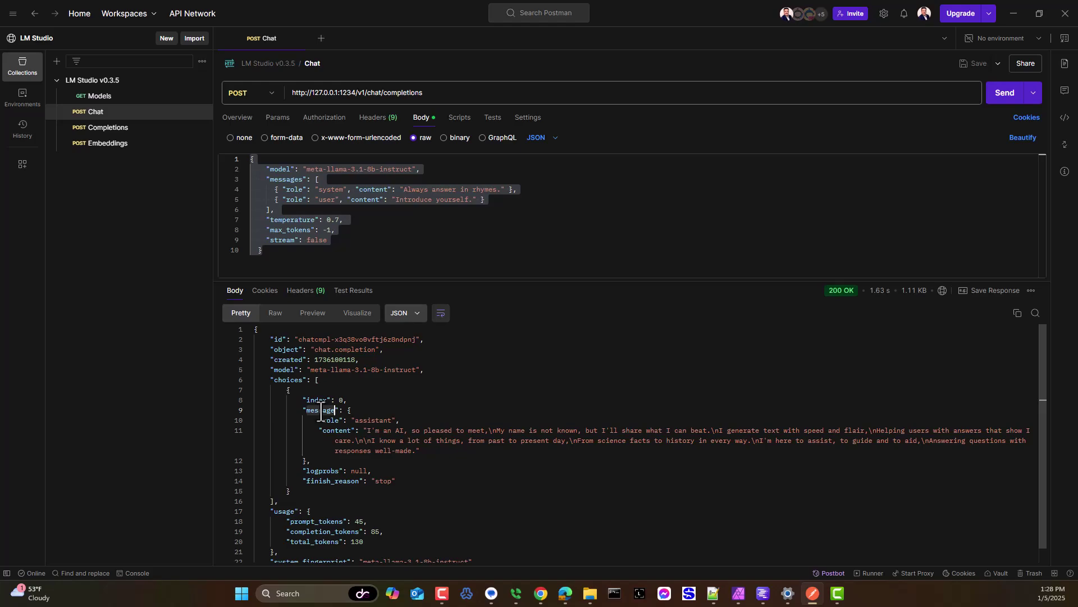
{"action": "key", "text": "alt+Tab"}
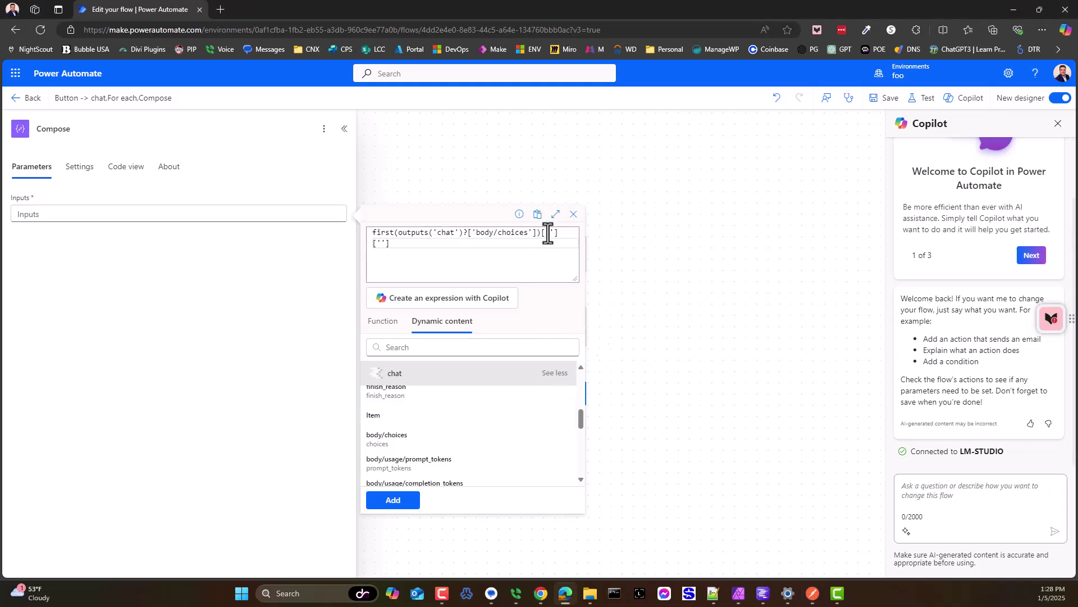
{"action": "key", "text": "ctrl+v"}
{"action": "key", "text": "alt+Tab"}
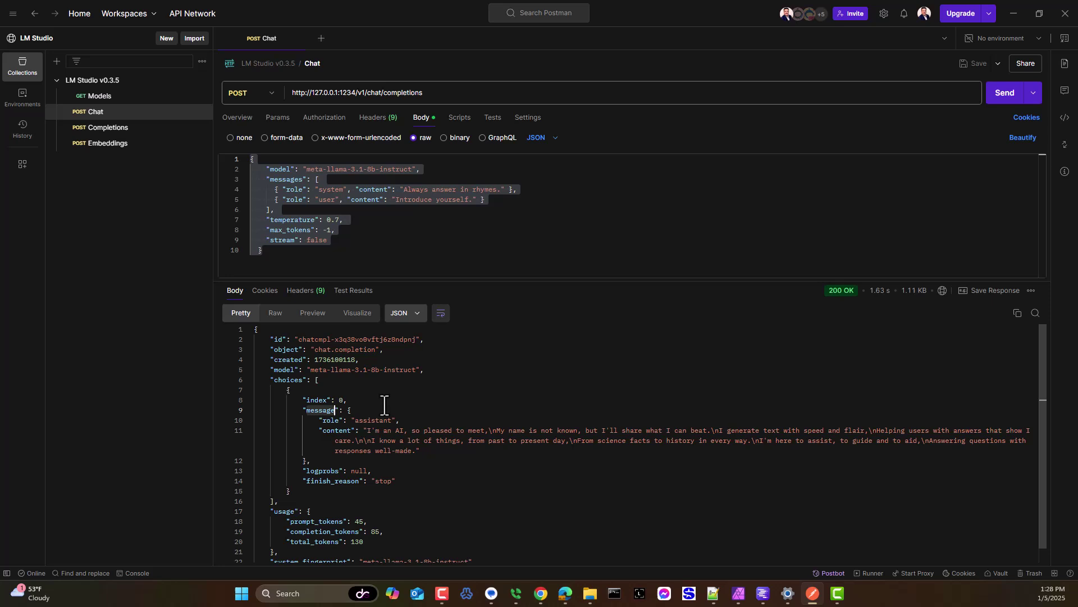
{"action": "double_click", "coordinate": [339, 431]}
{"action": "key", "text": "ctrl+c"}
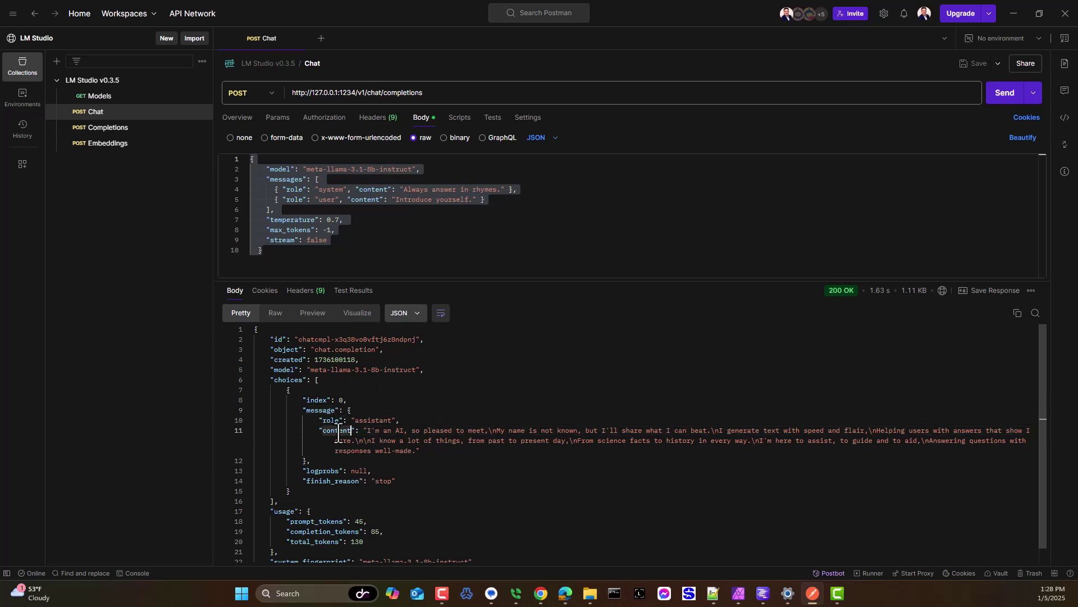
{"action": "key", "text": "alt+Tab"}
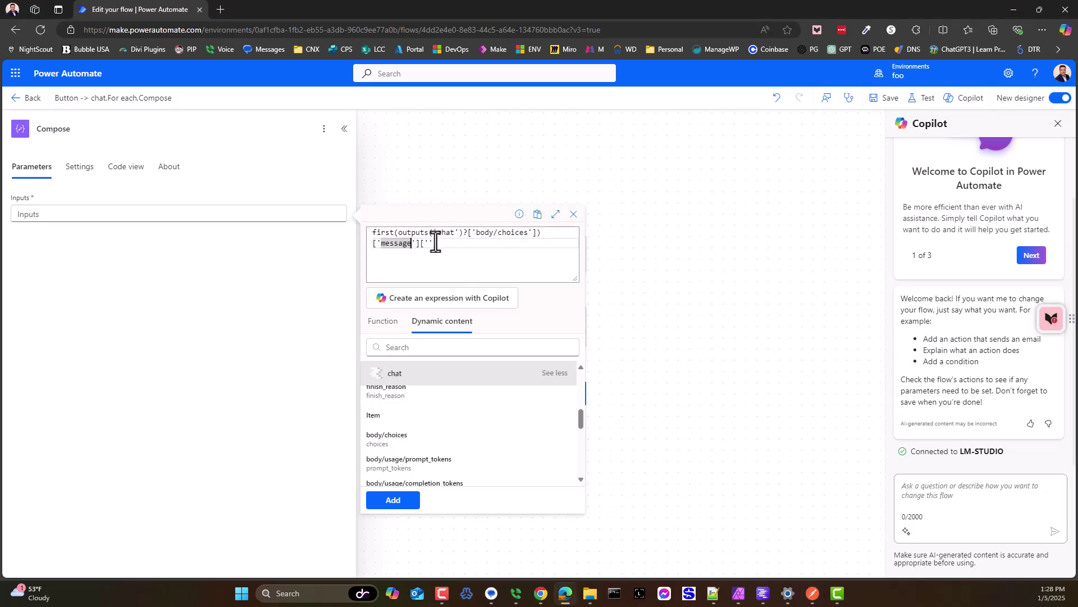
Finish first(outputs('chat')?['body/choices'])?['message']?['content'] and insert it as Compose's input
{"action": "left_click", "coordinate": [429, 242]}
{"action": "key", "text": "ctrl+v"}
{"action": "left_click", "coordinate": [556, 236]}
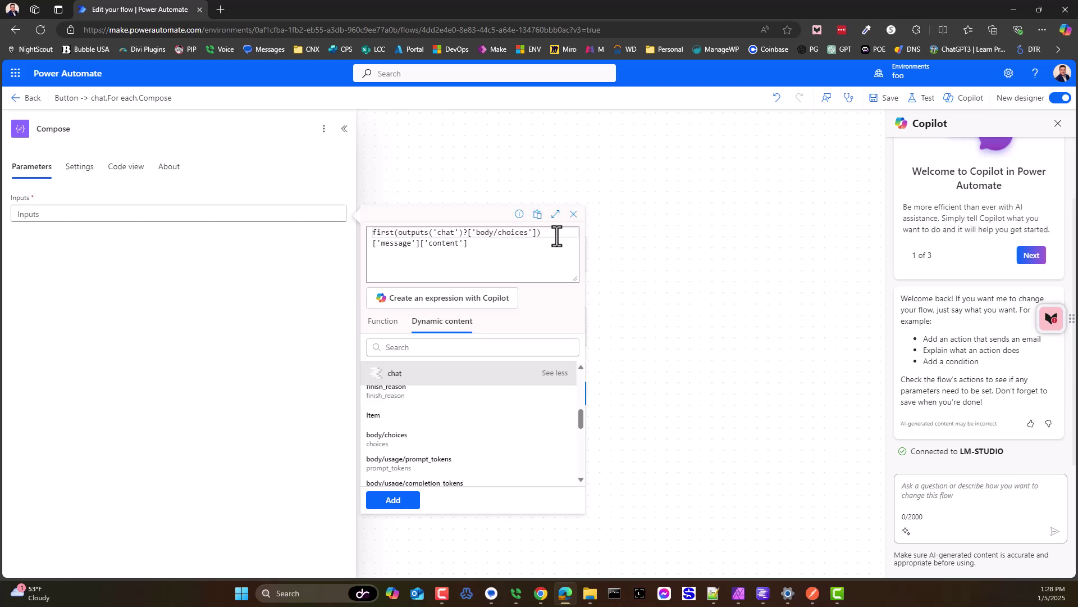
{"action": "type", "text": "?"}
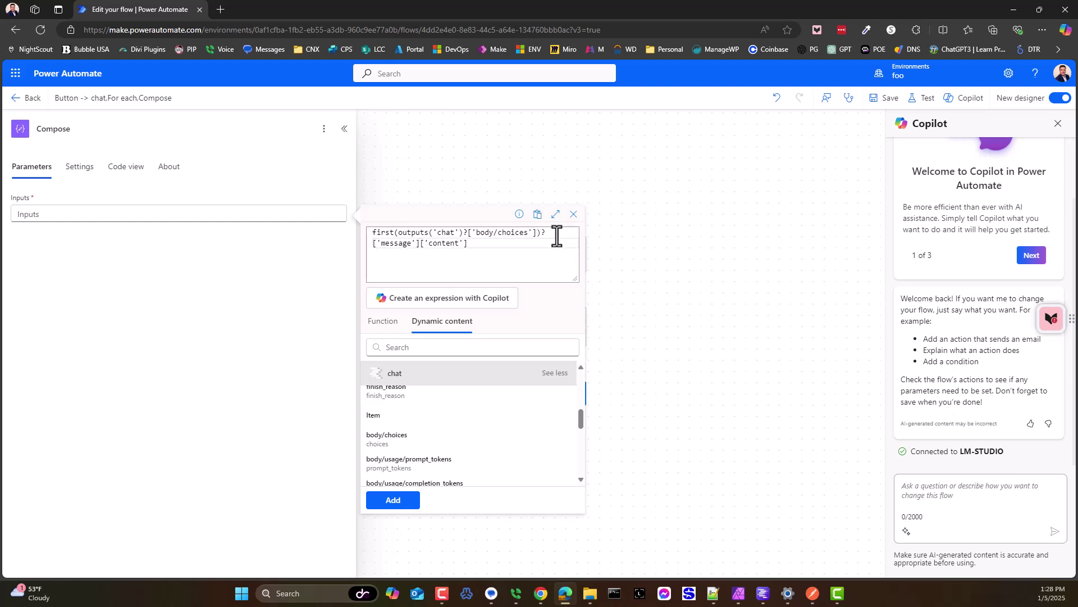
{"action": "type", "text": "?"}
{"action": "mouse_move", "coordinate": [819, 601]}
{"action": "left_click", "coordinate": [397, 504]}
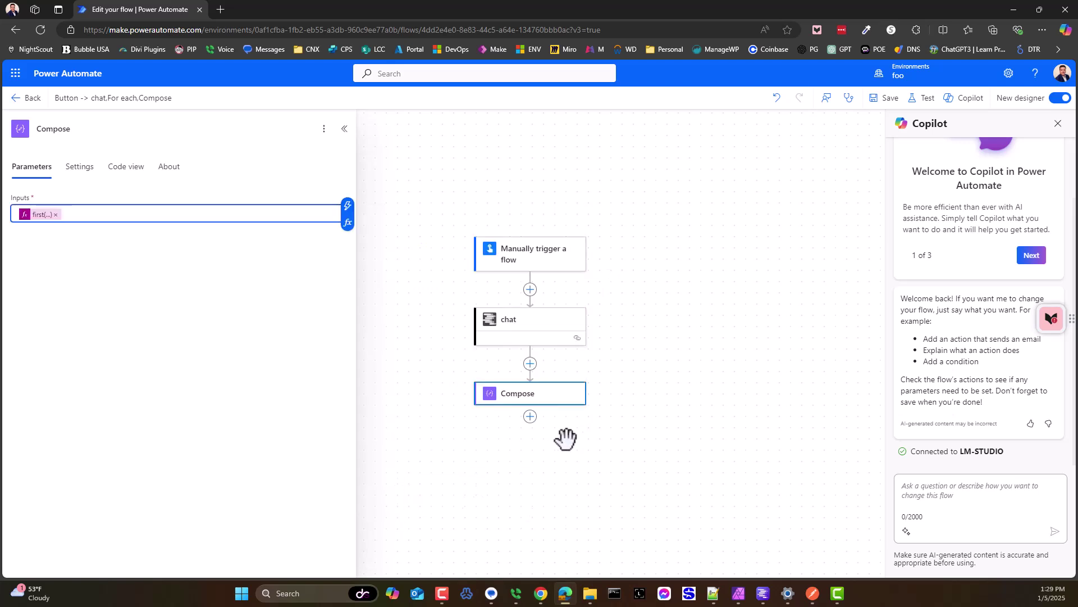
Save the flow and run a manual test so Compose outputs the model's rhyming reply
{"action": "left_click", "coordinate": [923, 99]}
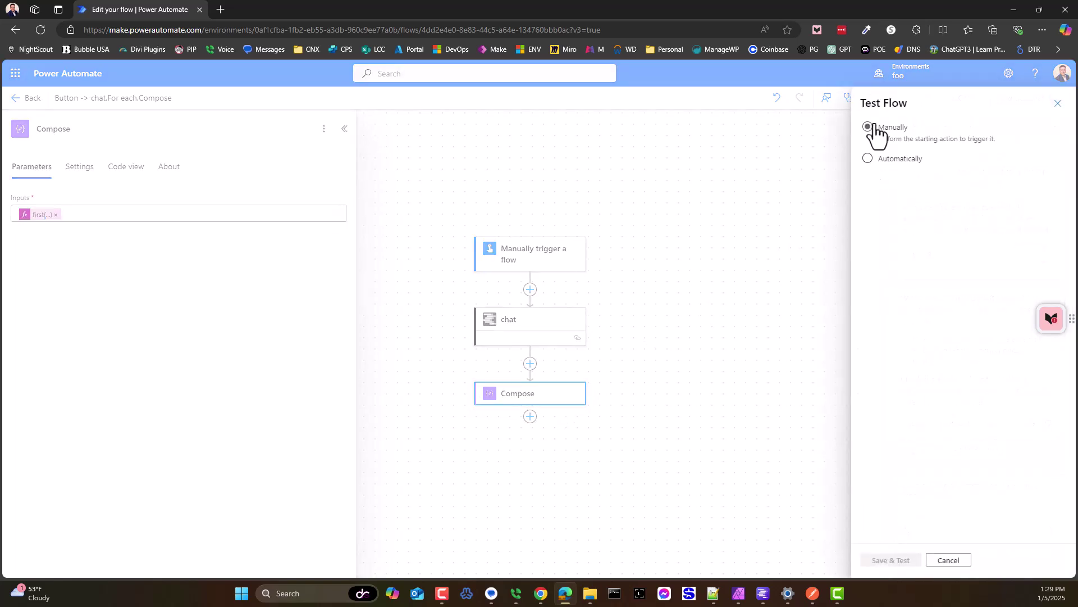
{"action": "left_click", "coordinate": [868, 127]}
{"action": "left_click", "coordinate": [892, 560]}
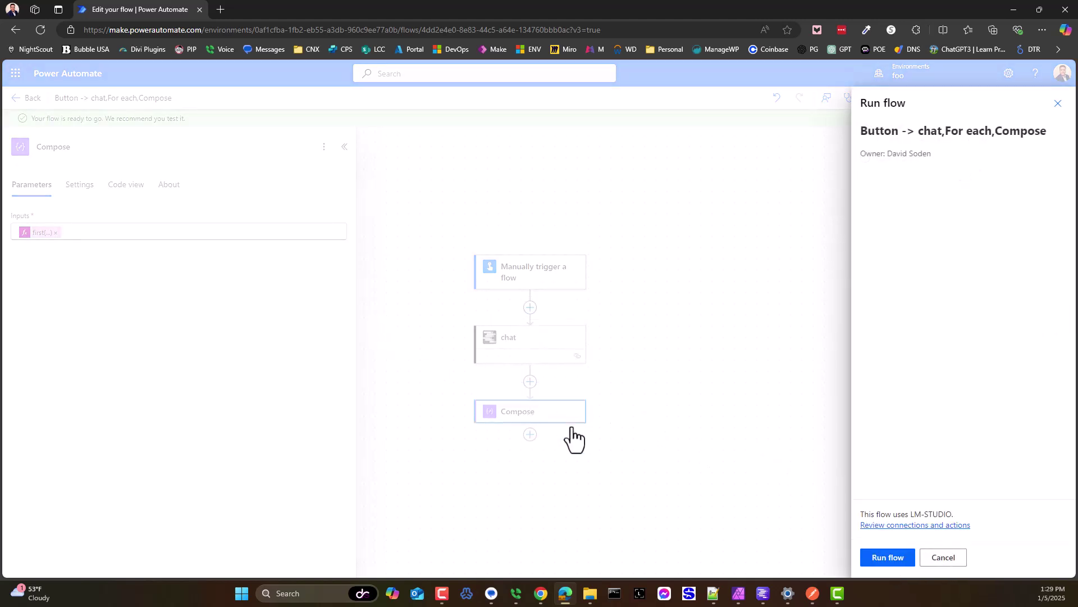
{"action": "left_click", "coordinate": [895, 558]}
{"action": "left_click", "coordinate": [892, 559]}
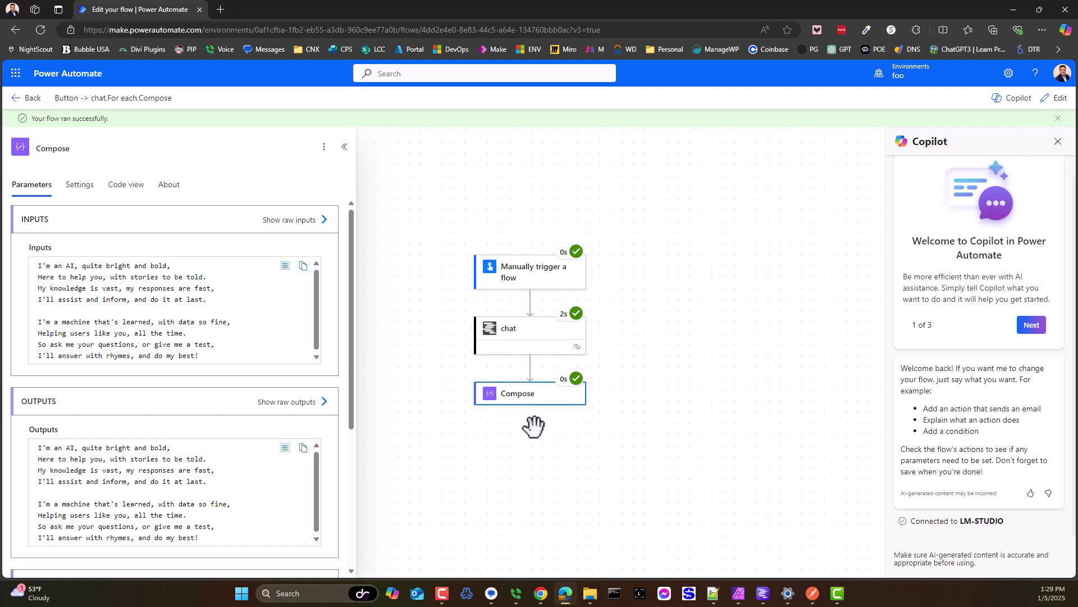
Add a Compose 1 step after Compose that takes Compose's Outputs as its input
{"action": "left_click", "coordinate": [1071, 105]}
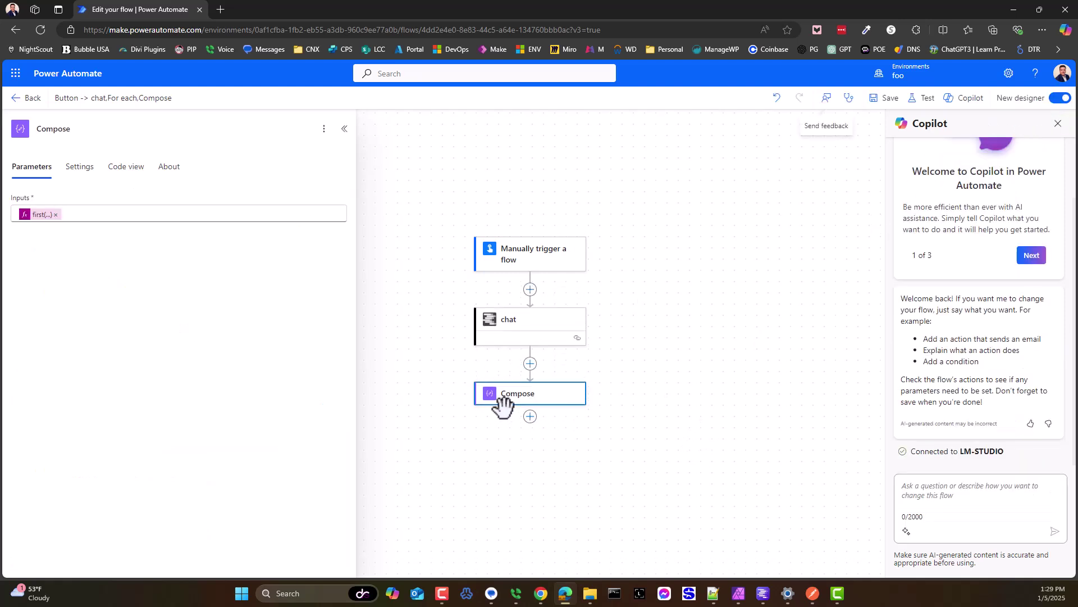
{"action": "left_click", "coordinate": [530, 417]}
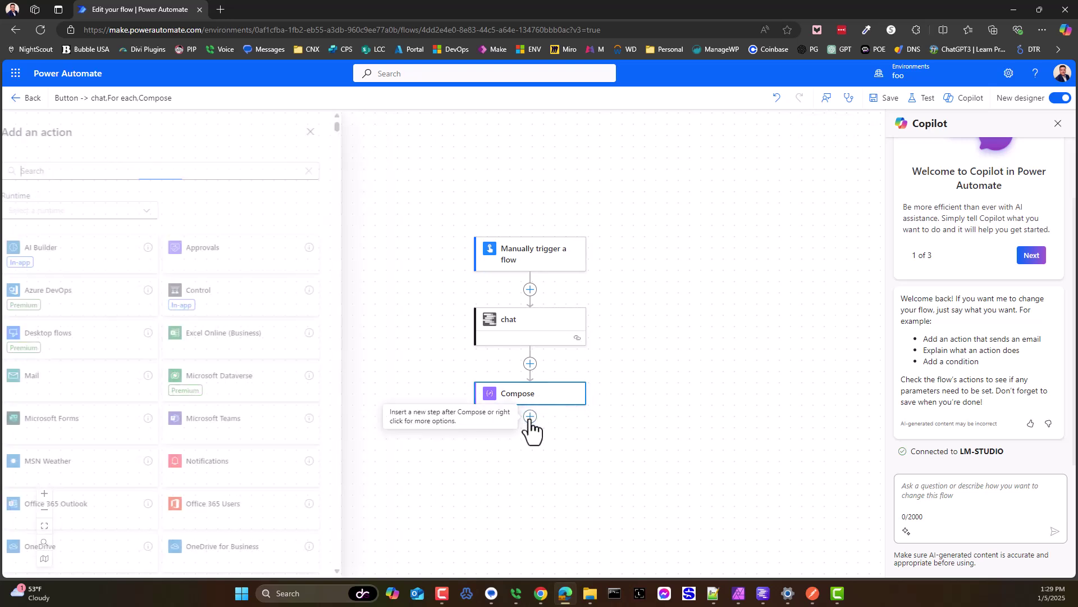
{"action": "type", "text": "compose"}
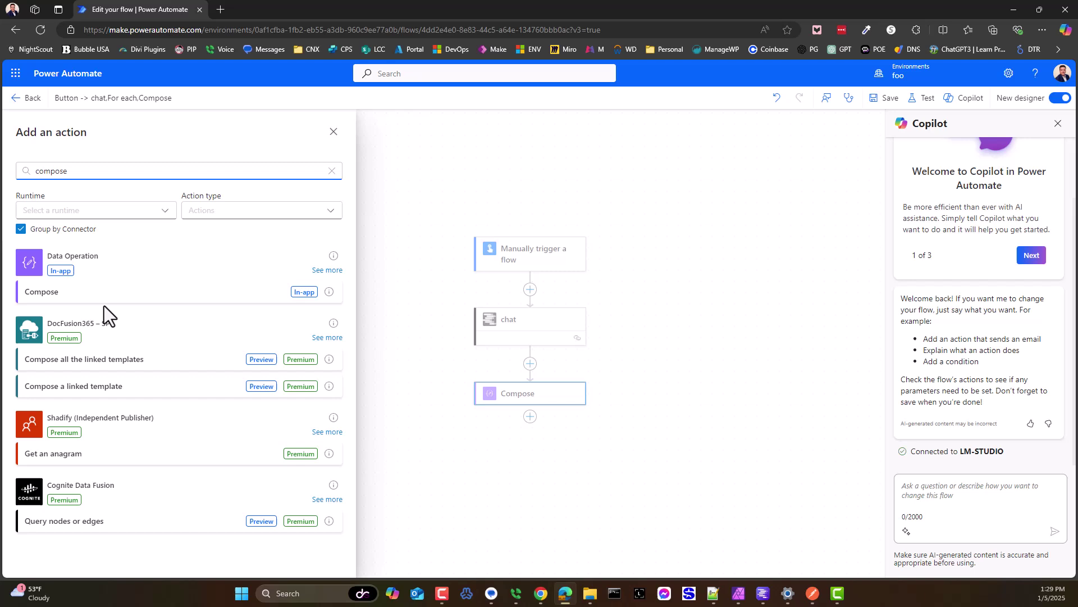
{"action": "left_click", "coordinate": [103, 293]}
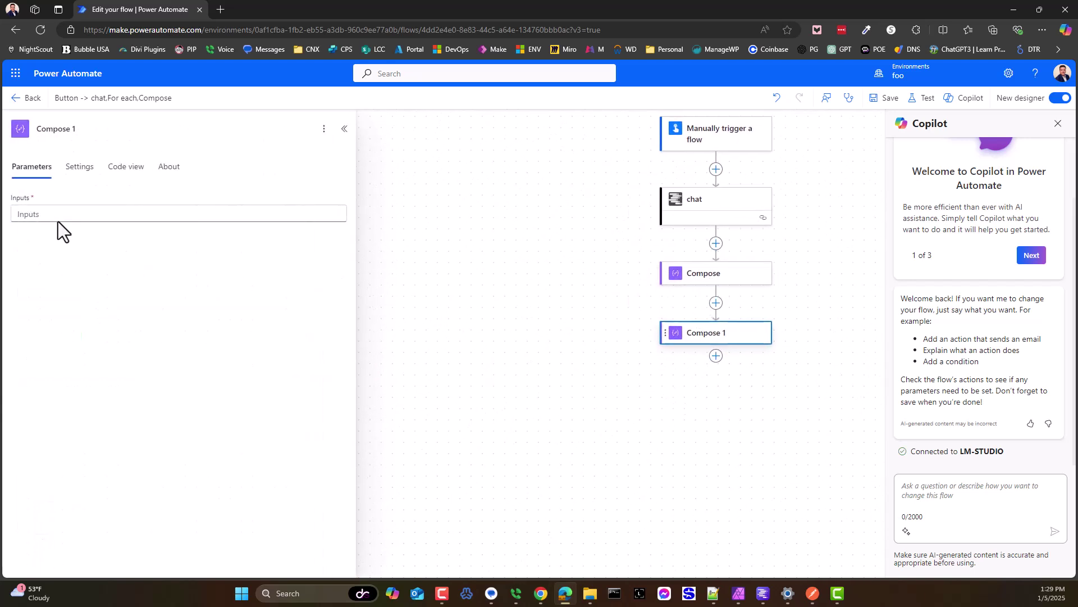
{"action": "left_click", "coordinate": [58, 219]}
{"action": "left_click", "coordinate": [345, 213]}
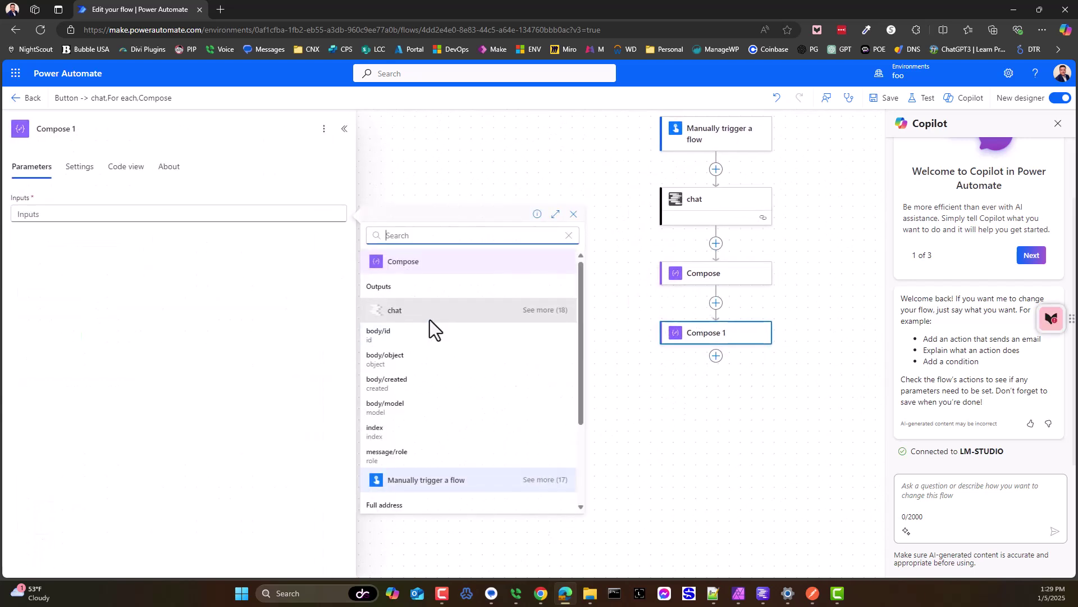
{"action": "left_click", "coordinate": [379, 288]}
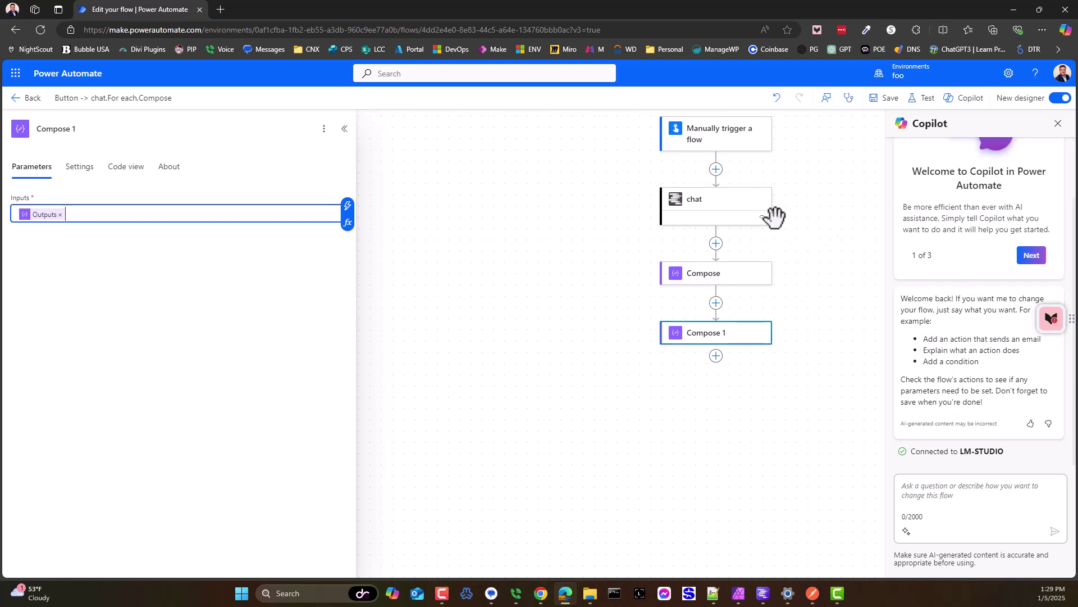
{"action": "scroll", "coordinate": [622, 383], "scroll_direction": "up", "scroll_amount": 1}
{"action": "scroll", "coordinate": [369, 308], "scroll_direction": "down", "scroll_amount": 1}
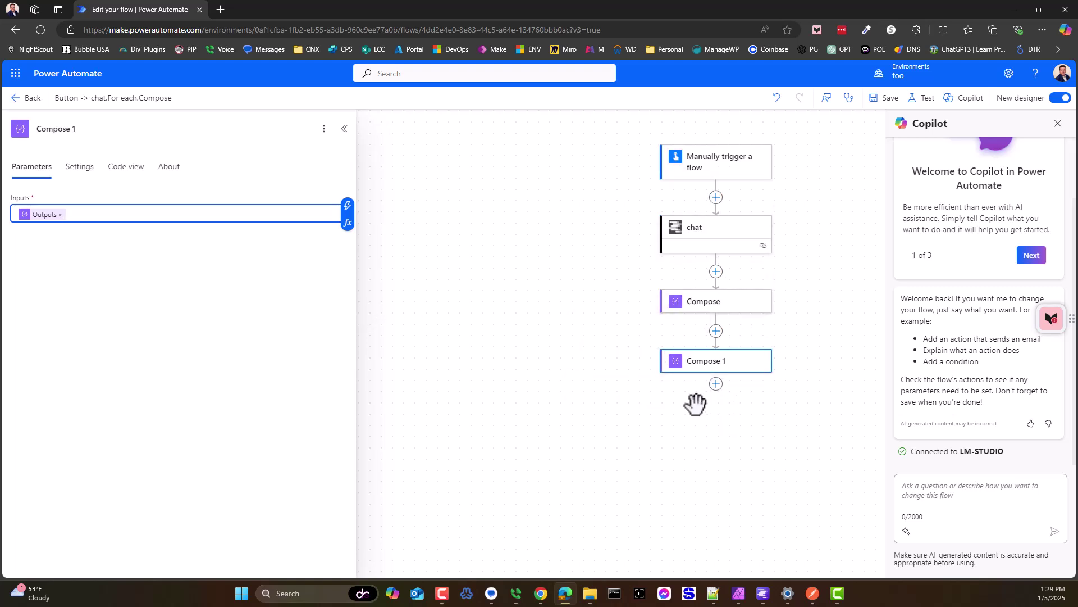
Add the LM-STUDIO custom connector's models action after Compose 1
{"action": "left_click", "coordinate": [715, 385]}
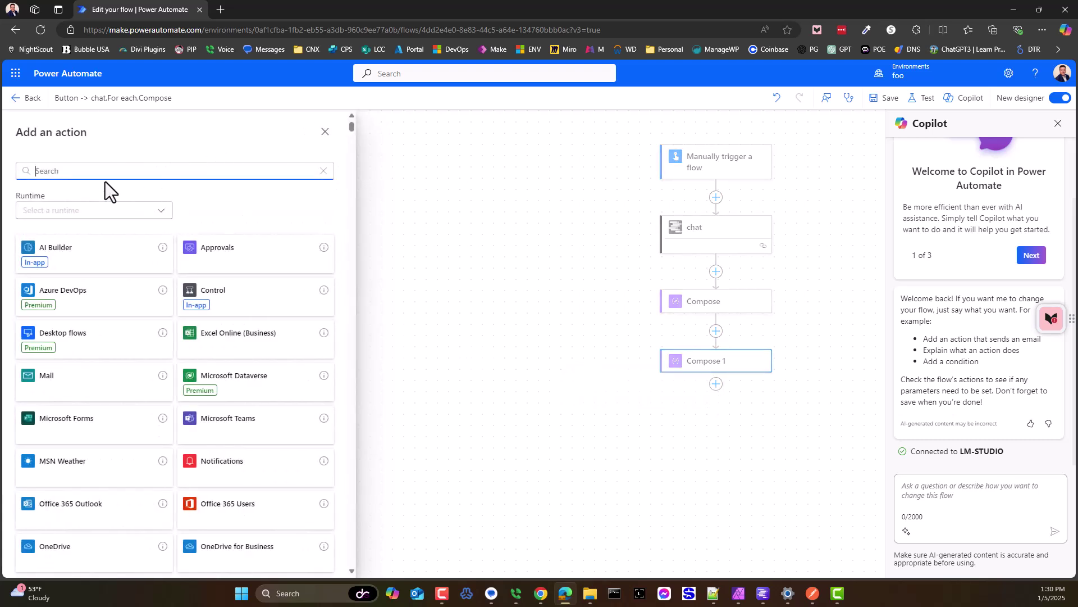
{"action": "left_click", "coordinate": [55, 213]}
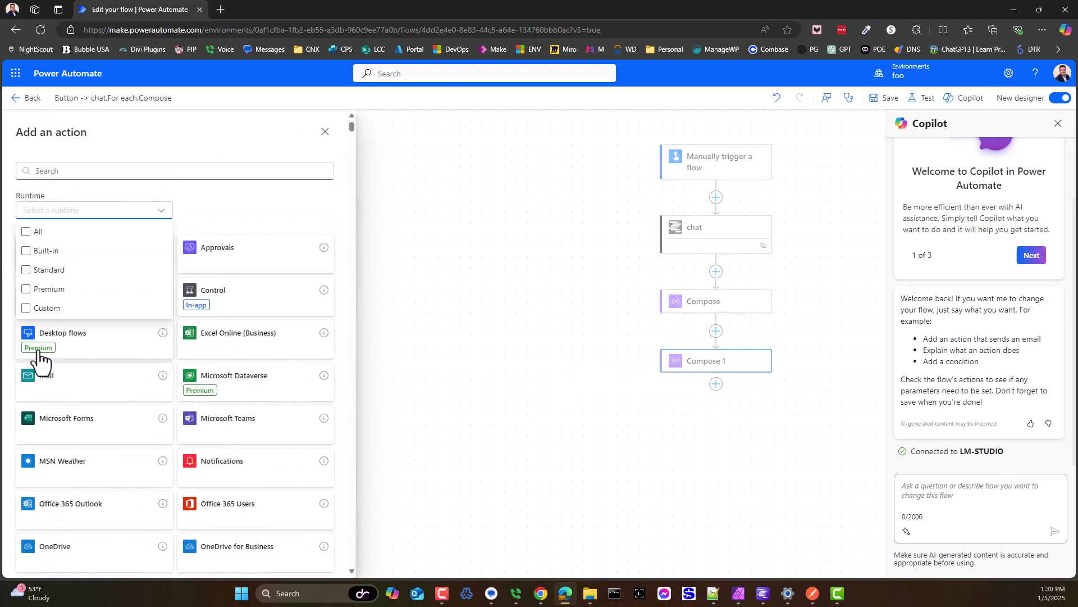
{"action": "left_click", "coordinate": [43, 307]}
{"action": "left_click", "coordinate": [233, 261]}
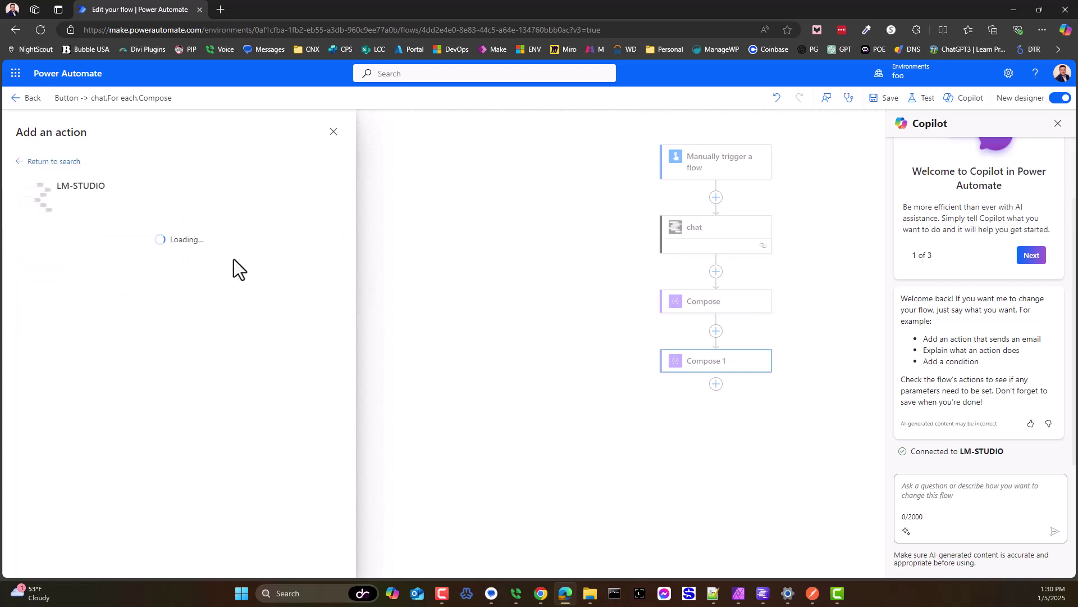
{"action": "left_click", "coordinate": [57, 264]}
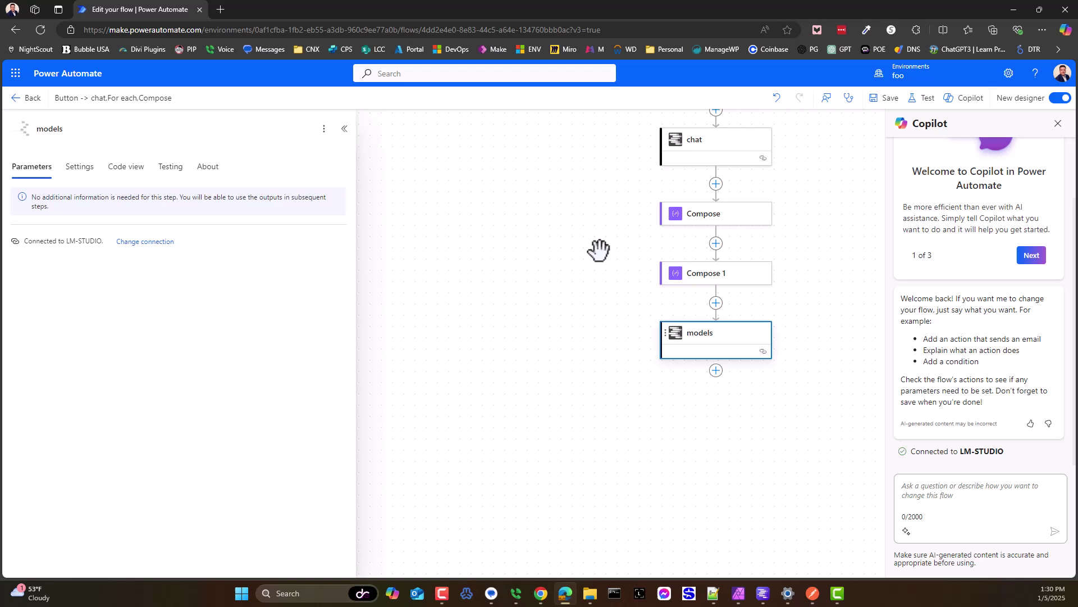
Add Compose 2 after models with the models id as input, wrapping it in a For each
{"action": "left_click", "coordinate": [715, 371]}
{"action": "left_click", "coordinate": [120, 169]}
{"action": "type", "text": "c"}
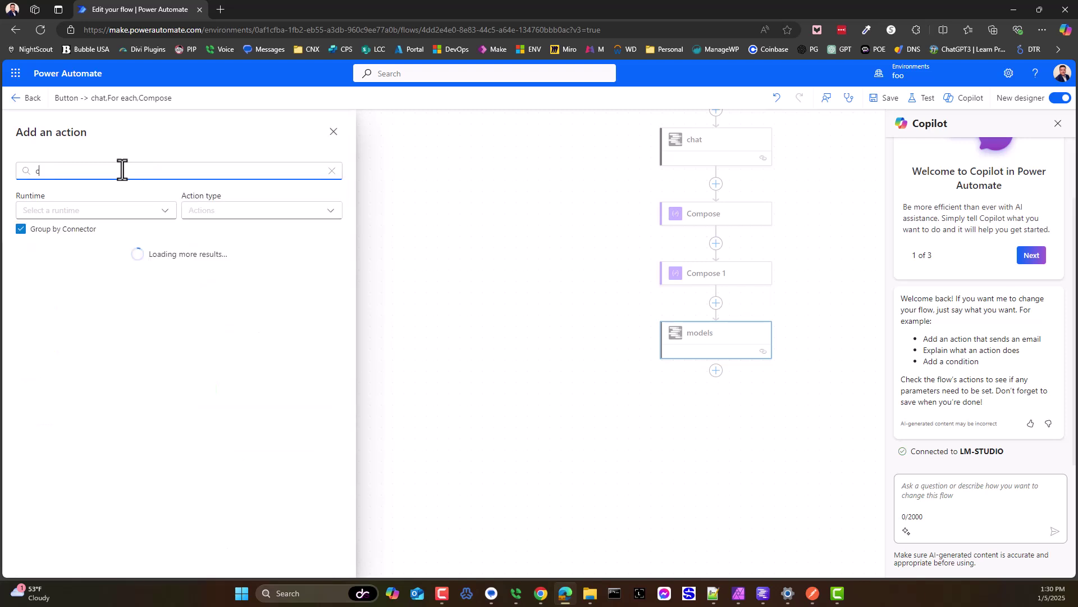
{"action": "type", "text": "ompose"}
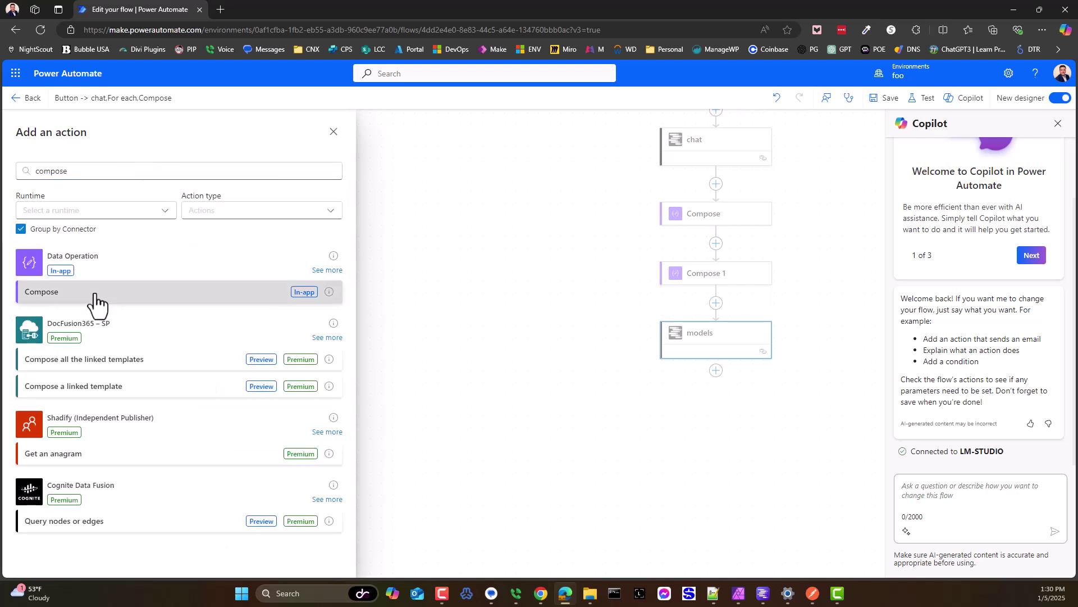
{"action": "left_click", "coordinate": [96, 299]}
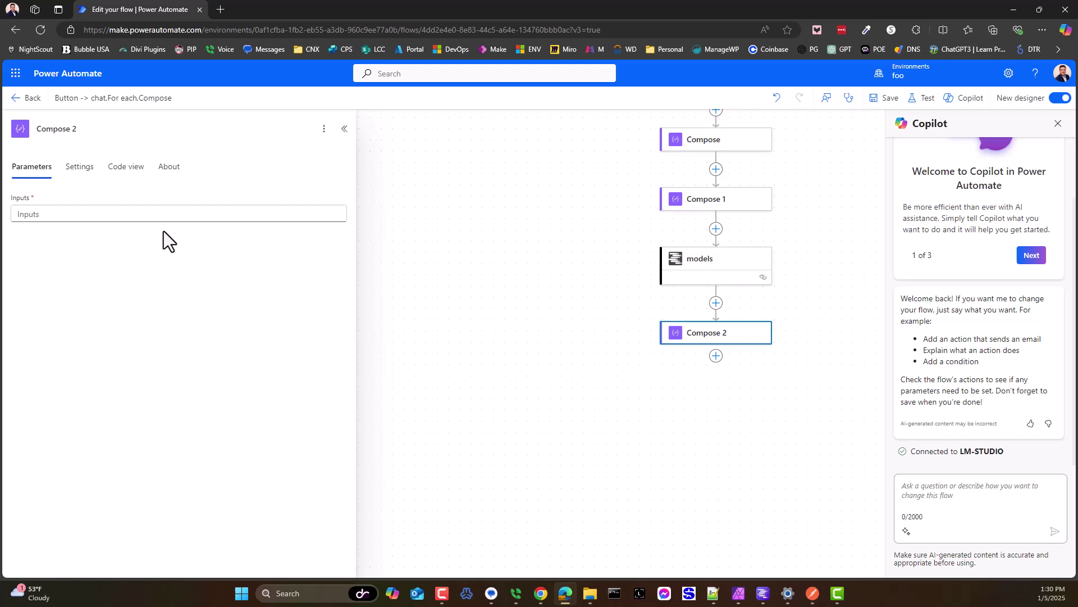
{"action": "left_click", "coordinate": [294, 216]}
{"action": "left_click", "coordinate": [351, 224]}
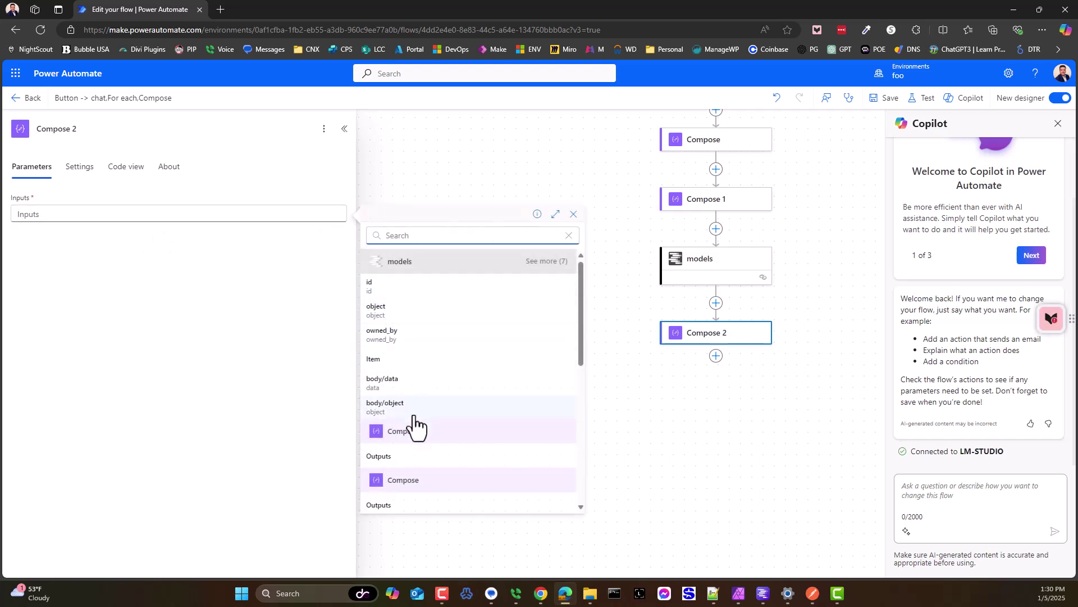
{"action": "left_click", "coordinate": [384, 288]}
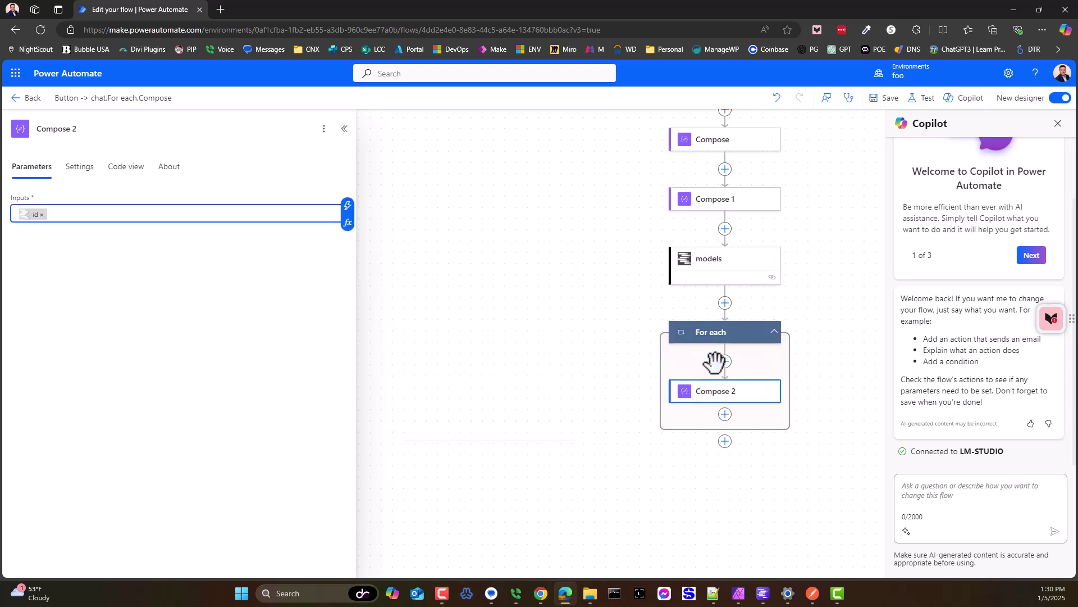
Save and manually test the flow so the For each runs its 4 model iterations
{"action": "left_click", "coordinate": [924, 97]}
{"action": "left_click", "coordinate": [867, 127]}
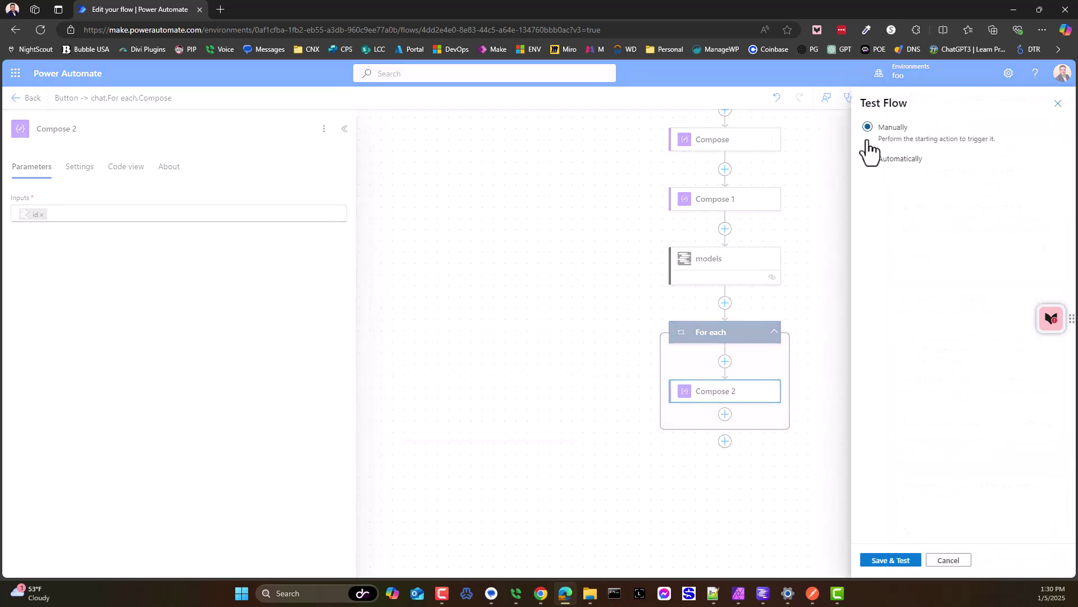
{"action": "left_click", "coordinate": [893, 560]}
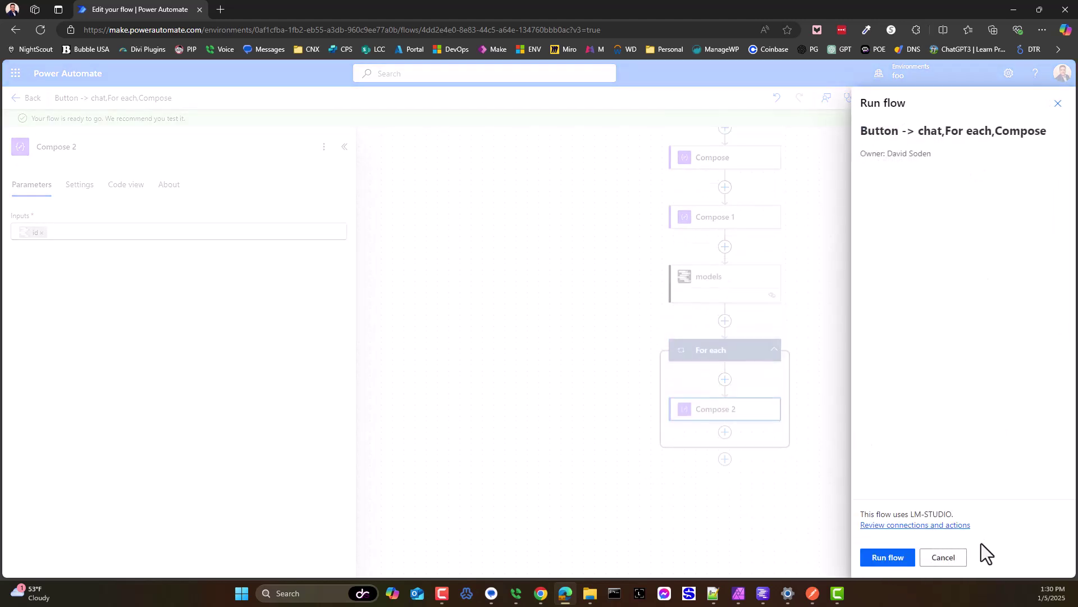
{"action": "left_click", "coordinate": [898, 559]}
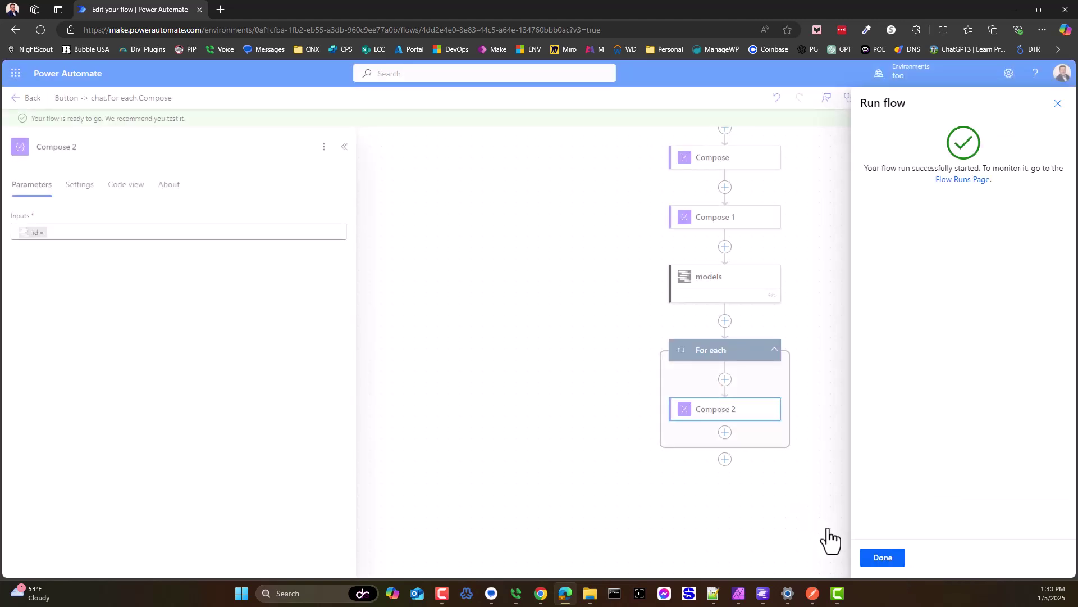
{"action": "left_click", "coordinate": [882, 557]}
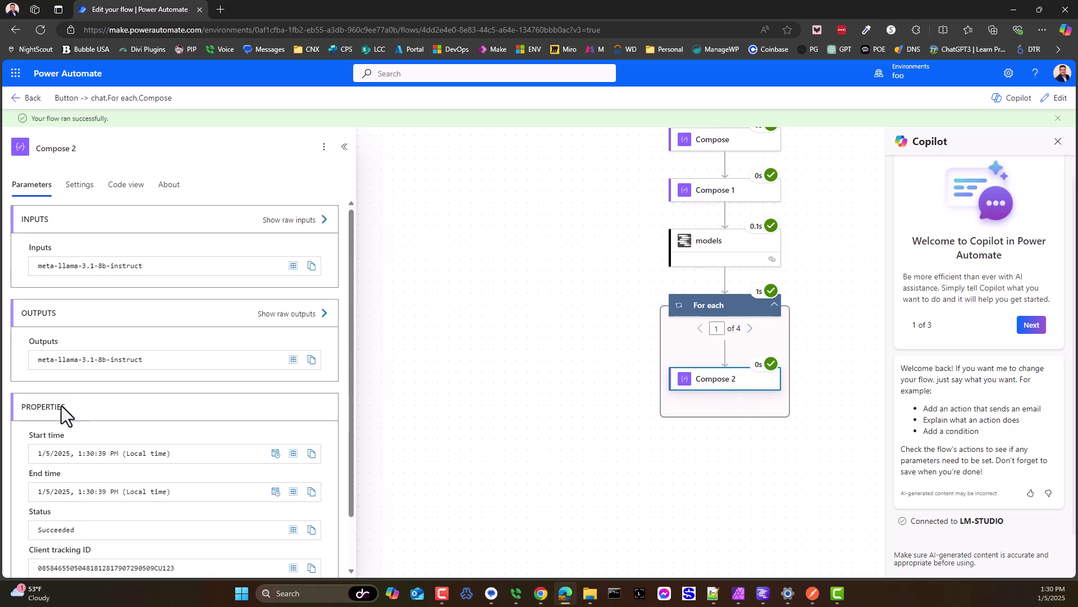
Step through Compose 2's output for all four iterations, ending at text-embedding-nomic-embed-text-v1.5
{"action": "scroll", "coordinate": [67, 415], "scroll_direction": "down", "scroll_amount": 1}
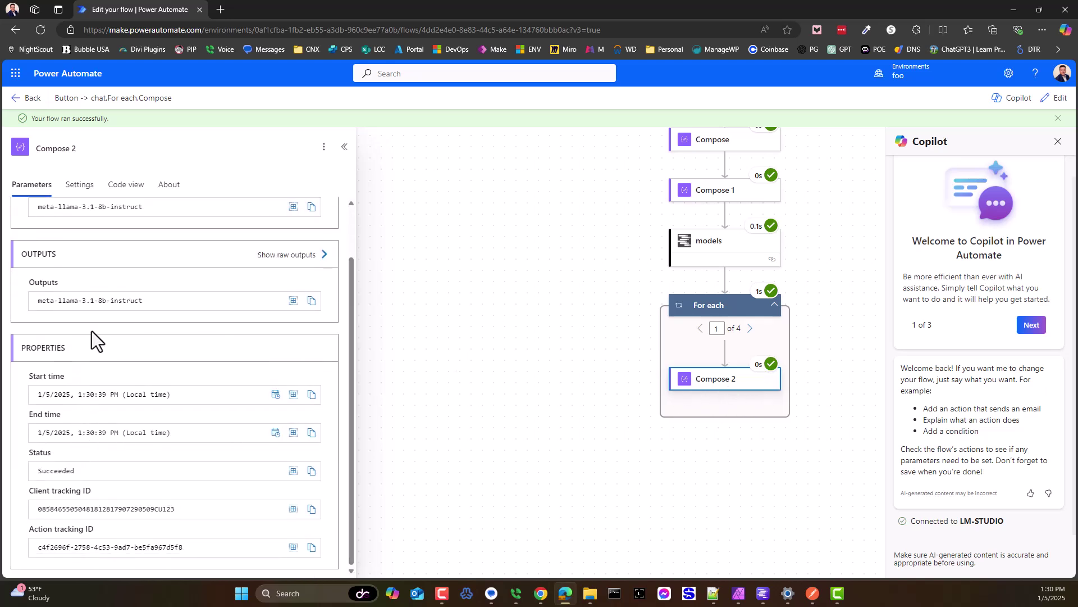
{"action": "scroll", "coordinate": [92, 331], "scroll_direction": "up", "scroll_amount": 1}
{"action": "left_click_drag", "start_coordinate": [36, 359], "coordinate": [175, 368]}
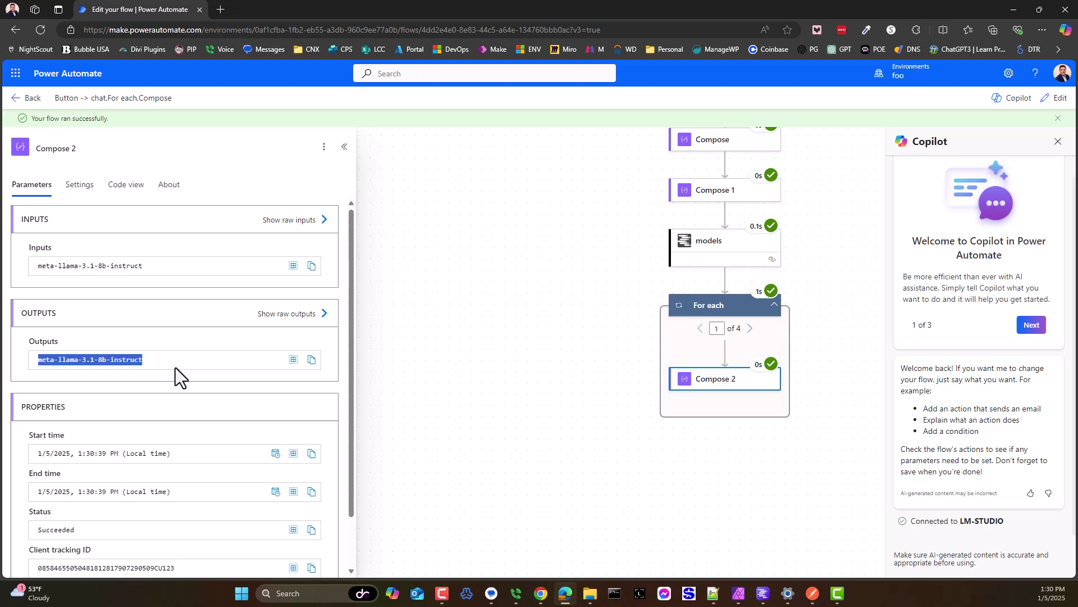
{"action": "left_click", "coordinate": [750, 328]}
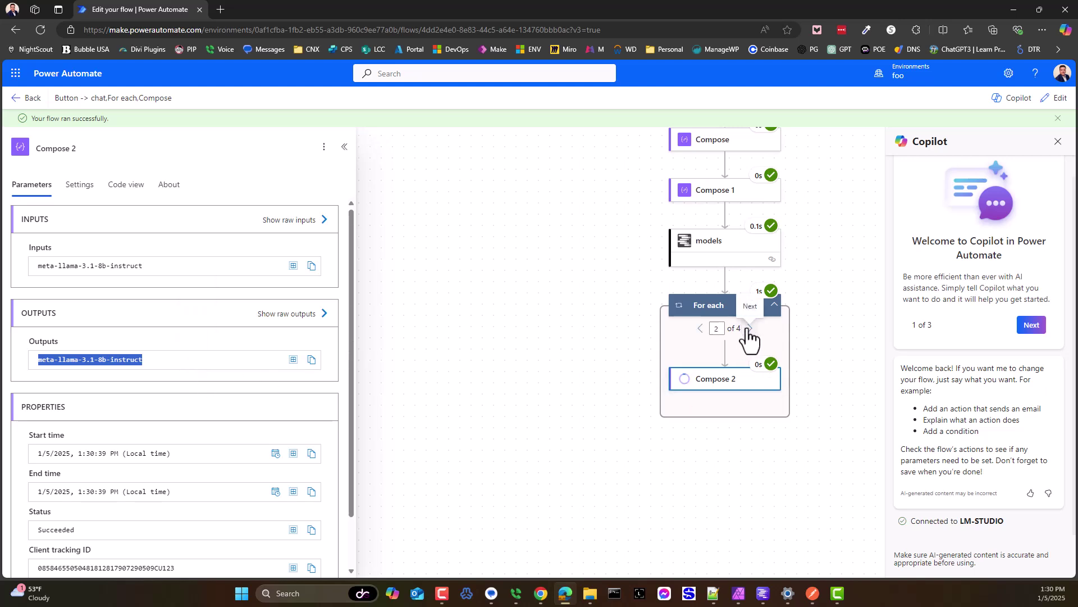
{"action": "left_click", "coordinate": [750, 328]}
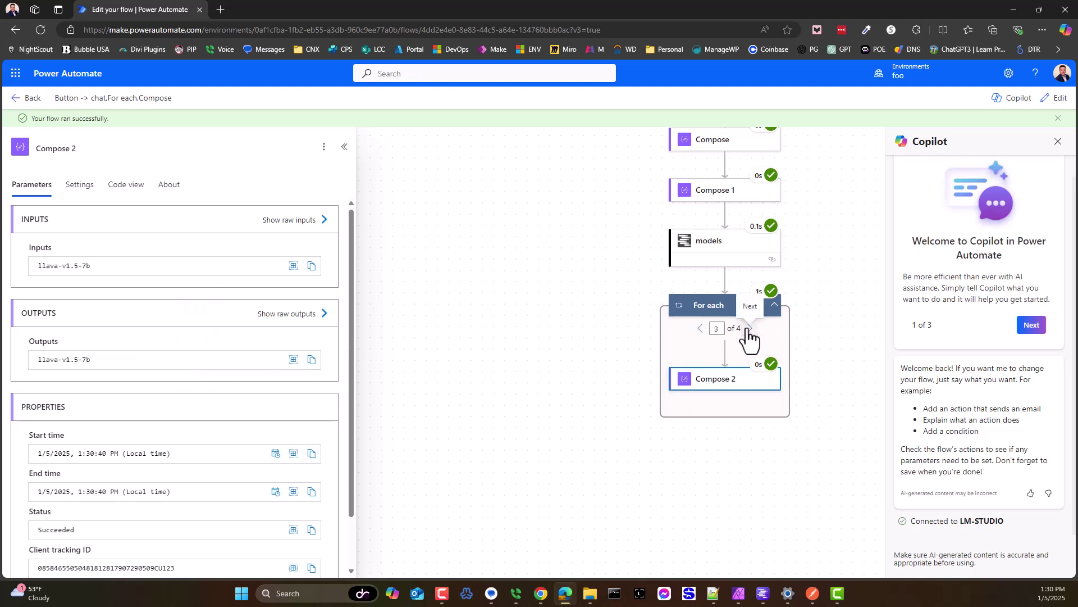
{"action": "left_click", "coordinate": [750, 329]}
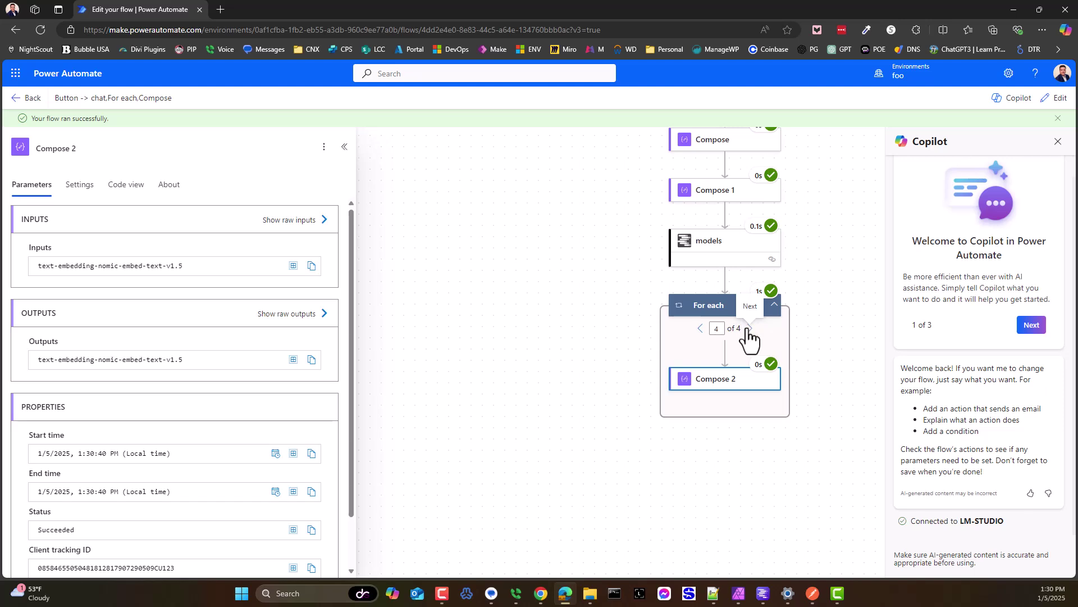
{"action": "scroll", "coordinate": [713, 466], "scroll_direction": "up", "scroll_amount": 3}
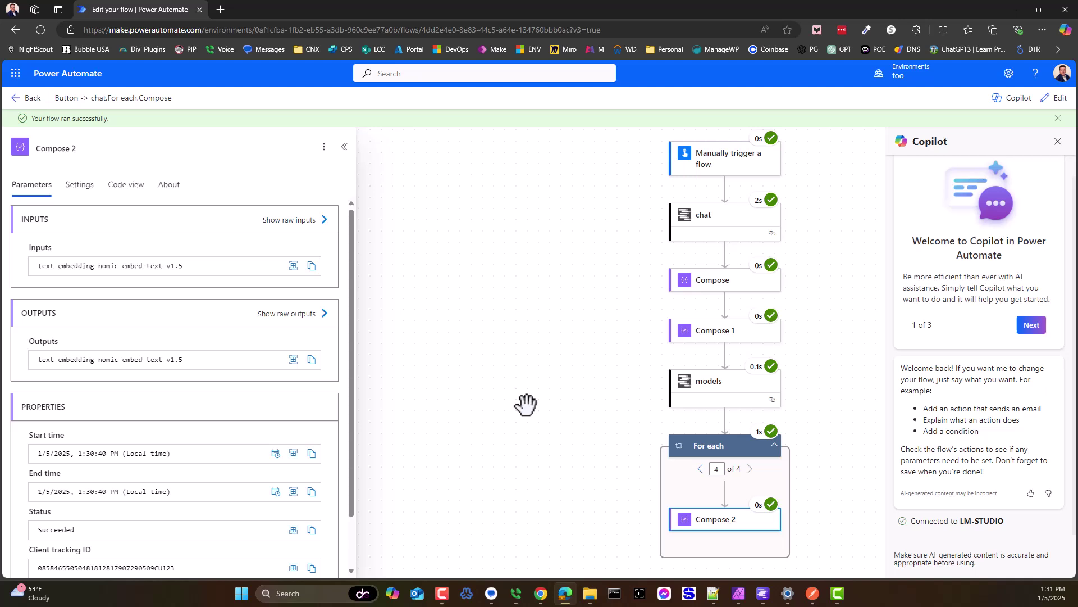
{"action": "scroll", "coordinate": [527, 403], "scroll_direction": "up", "scroll_amount": 4}
{"action": "scroll", "coordinate": [484, 332], "scroll_direction": "down", "scroll_amount": 3}
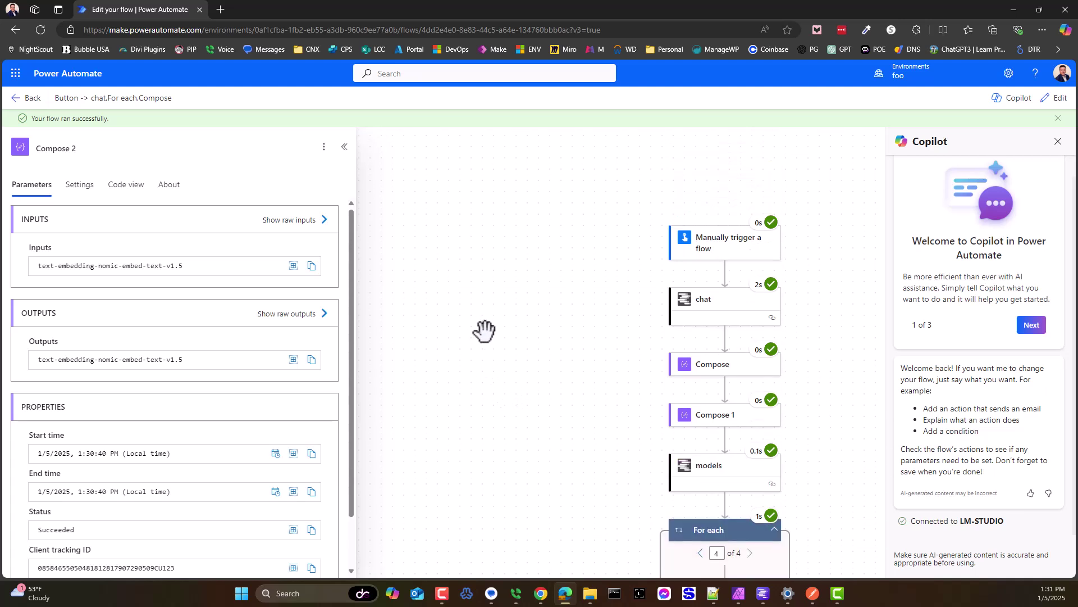
{"action": "scroll", "coordinate": [484, 332], "scroll_direction": "down", "scroll_amount": 3}
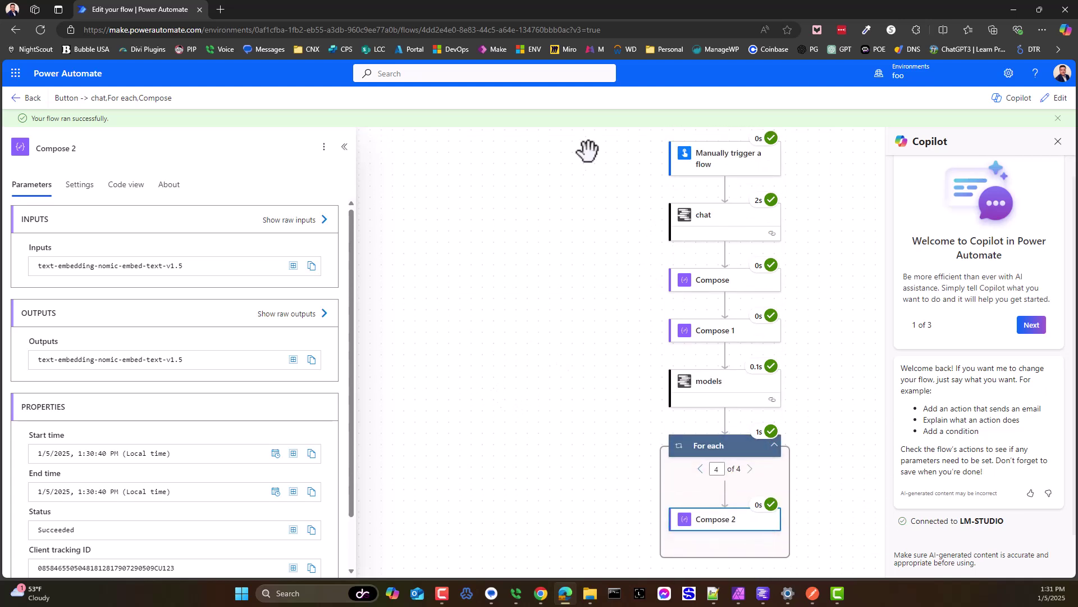
View the chat step's run, then in edit mode highlight its 'Always answer in rhymes.' system prompt
{"action": "left_click", "coordinate": [711, 231]}
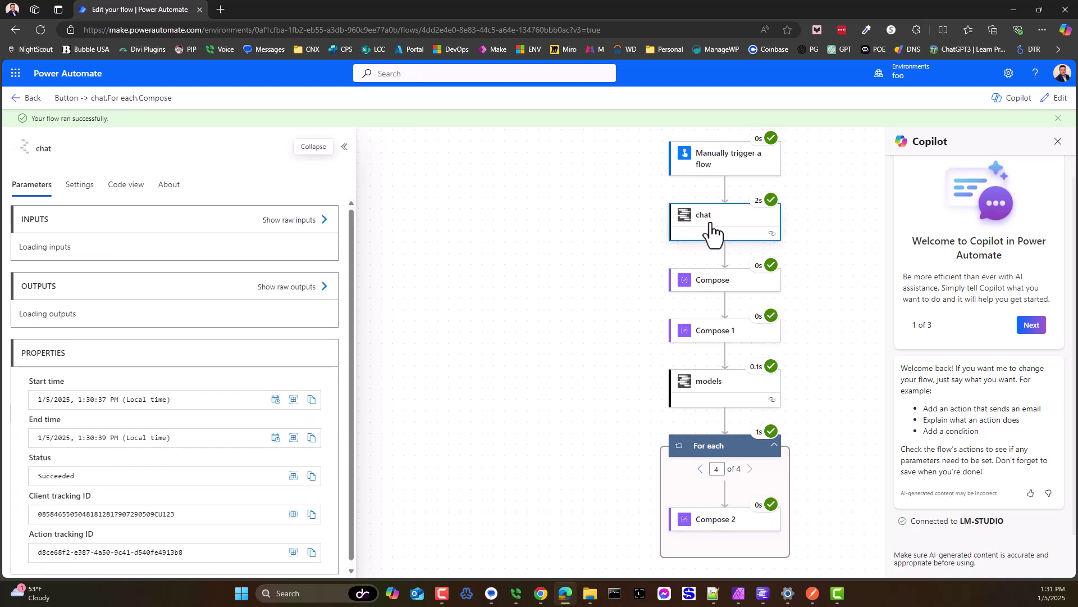
{"action": "left_click", "coordinate": [1056, 98]}
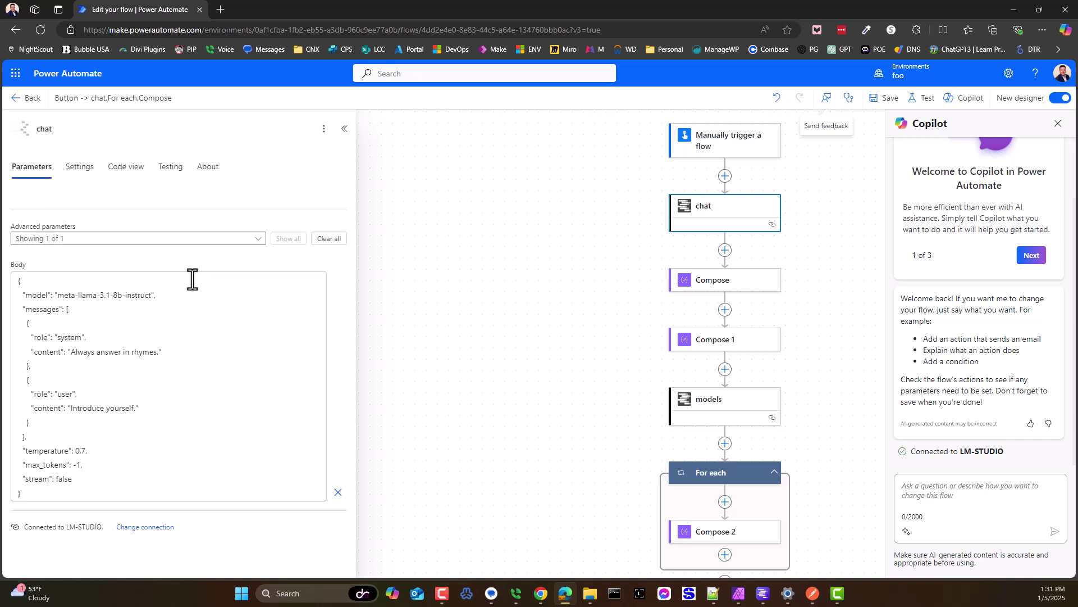
{"action": "left_click", "coordinate": [118, 408]}
{"action": "left_click", "coordinate": [47, 296]}
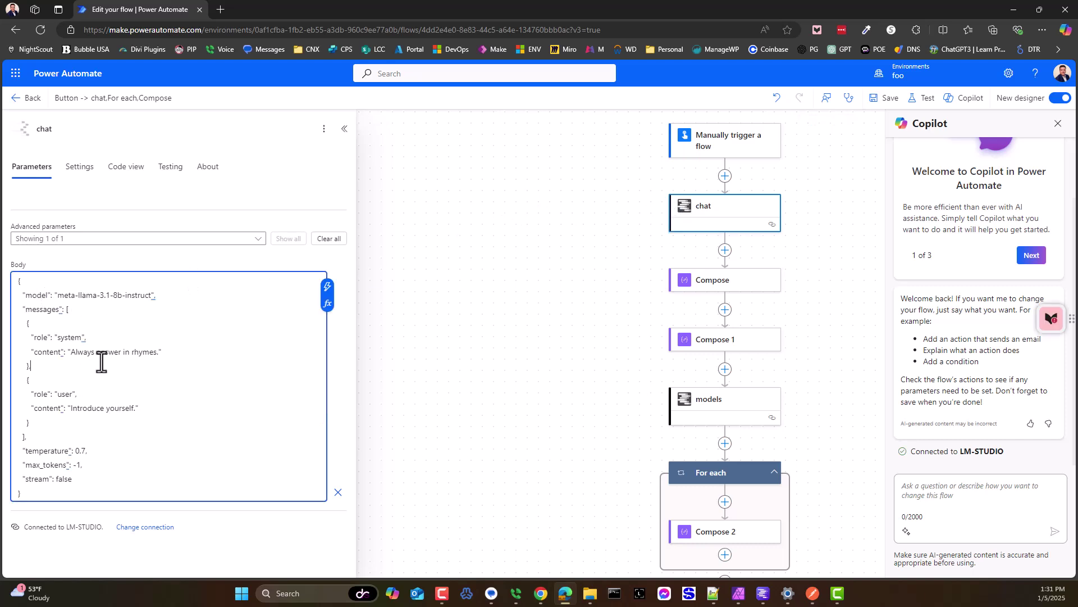
{"action": "left_click", "coordinate": [77, 364]}
{"action": "left_click_drag", "start_coordinate": [63, 354], "coordinate": [170, 346]}
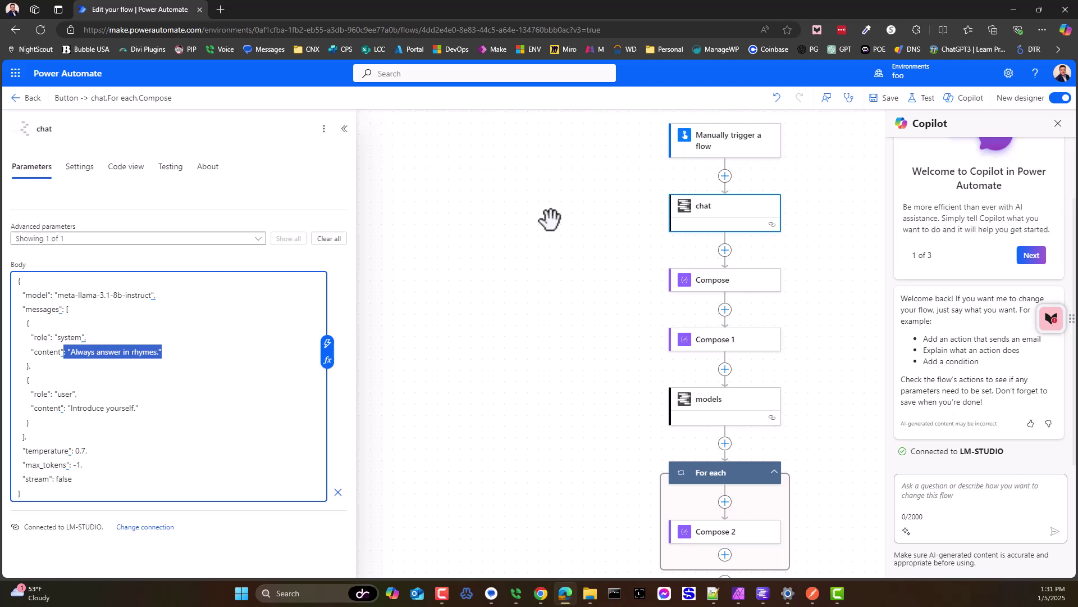
{"action": "left_click", "coordinate": [550, 312]}
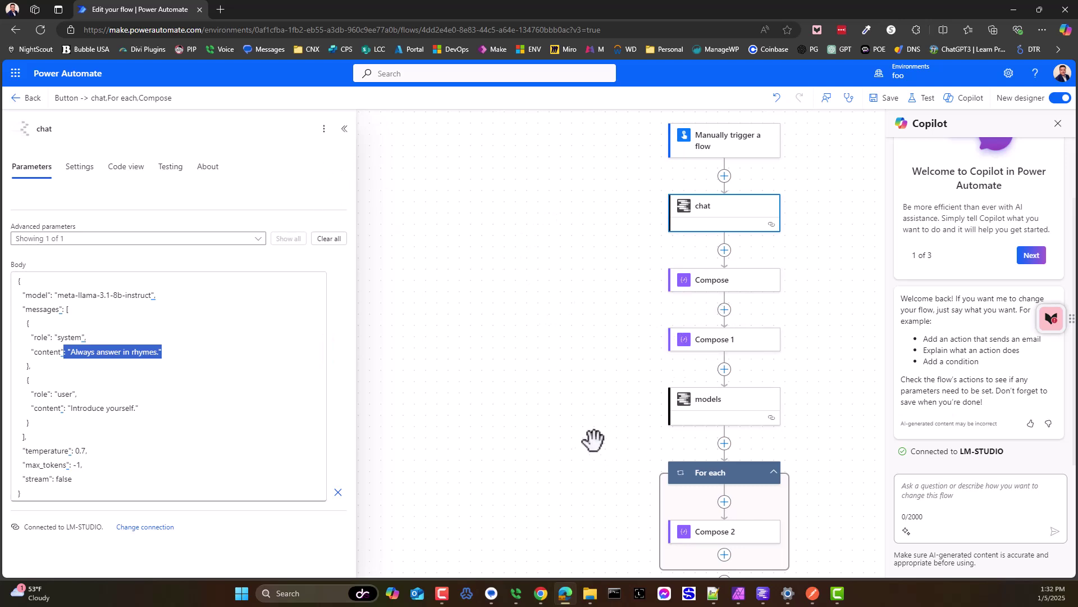
{"action": "scroll", "coordinate": [734, 320], "scroll_direction": "down", "scroll_amount": 8}
{"action": "scroll", "coordinate": [715, 250], "scroll_direction": "up", "scroll_amount": 2}
After the For each loop, list AI Builder actions such as Create text with GPT using a prompt
{"action": "left_click", "coordinate": [725, 246]}
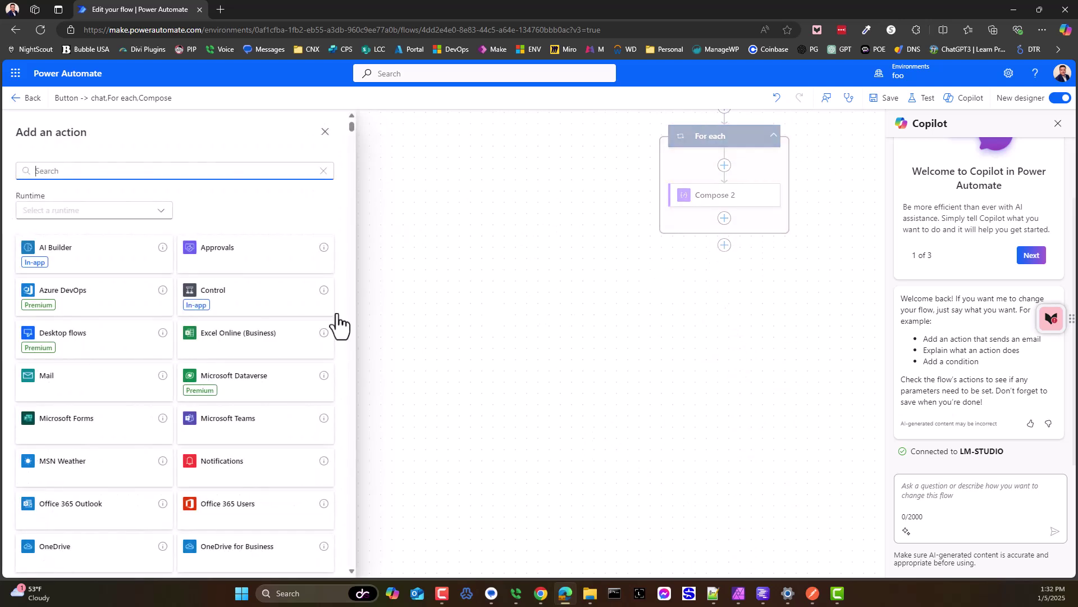
{"action": "left_click", "coordinate": [79, 258]}
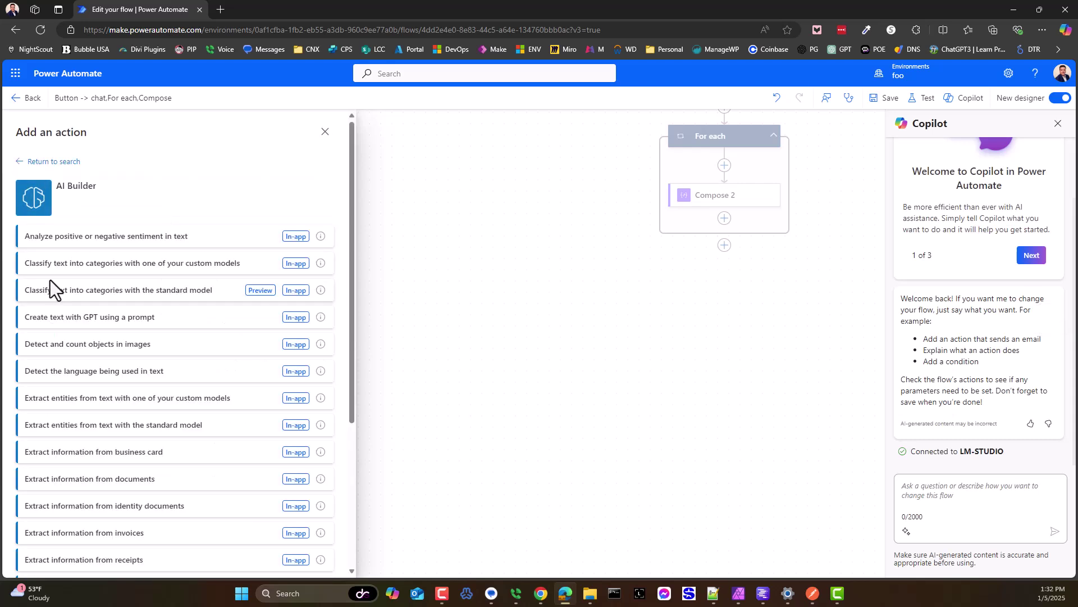
{"action": "scroll", "coordinate": [85, 337], "scroll_direction": "down", "scroll_amount": 4}
{"action": "scroll", "coordinate": [113, 337], "scroll_direction": "up", "scroll_amount": 4}
{"action": "scroll", "coordinate": [175, 398], "scroll_direction": "down", "scroll_amount": 1}
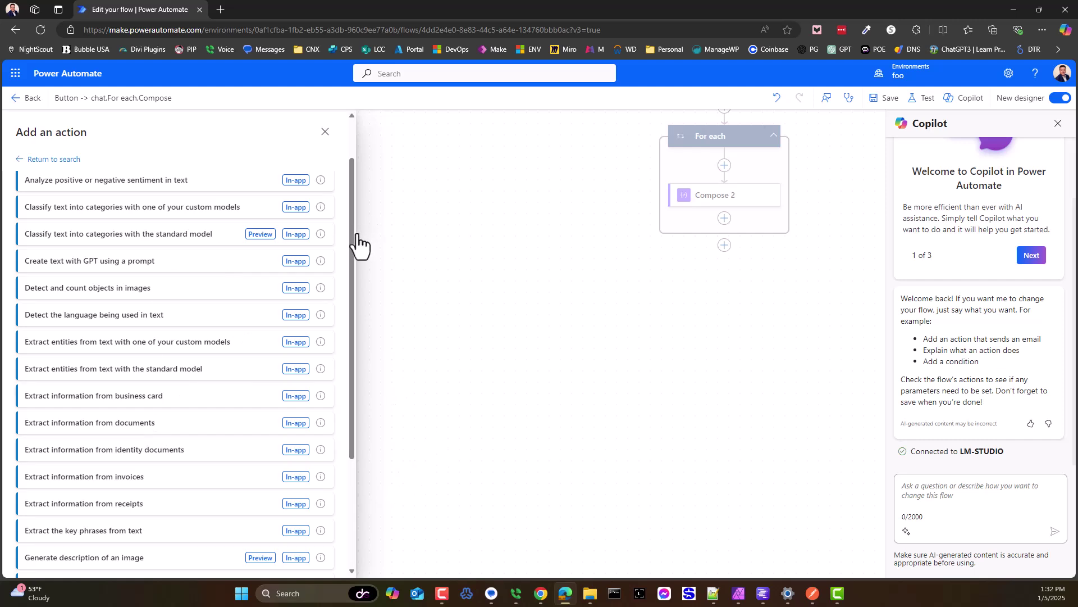
{"action": "mouse_move", "coordinate": [763, 594]}
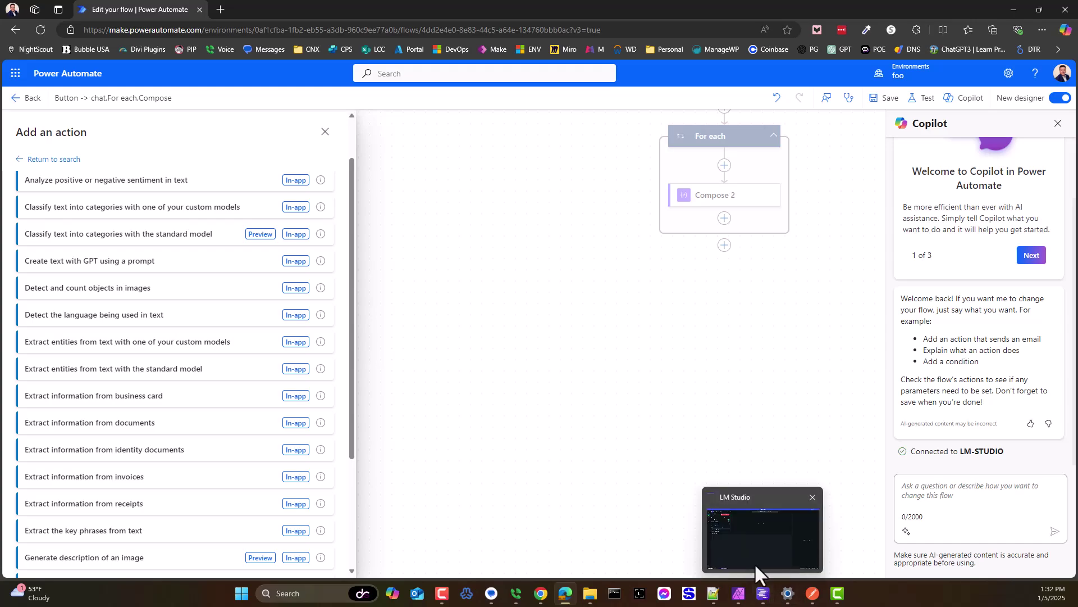
{"action": "left_click", "coordinate": [756, 568]}
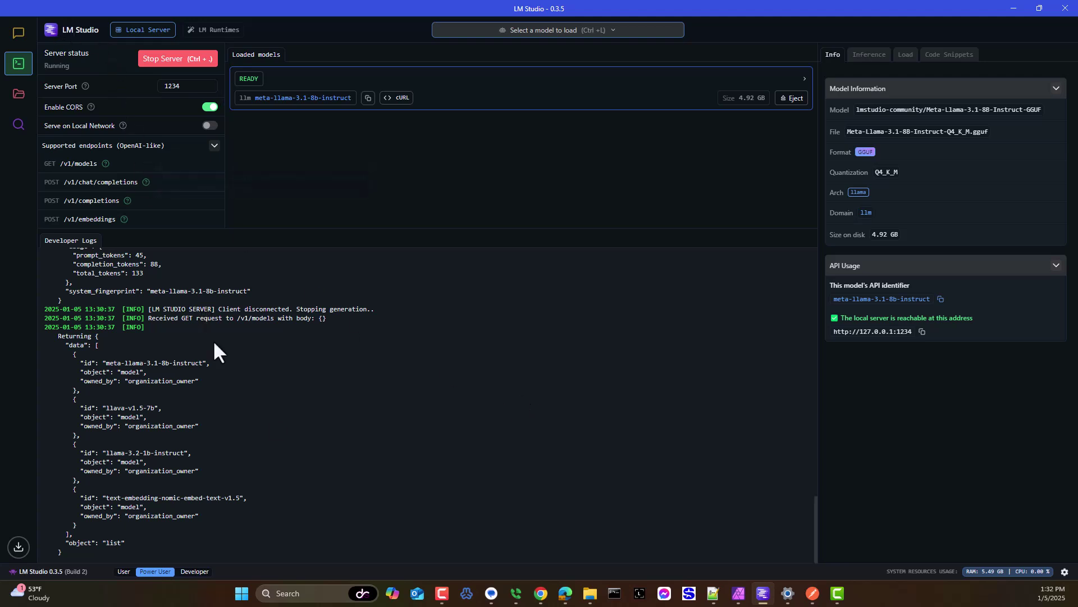
{"action": "left_click", "coordinate": [1014, 9]}
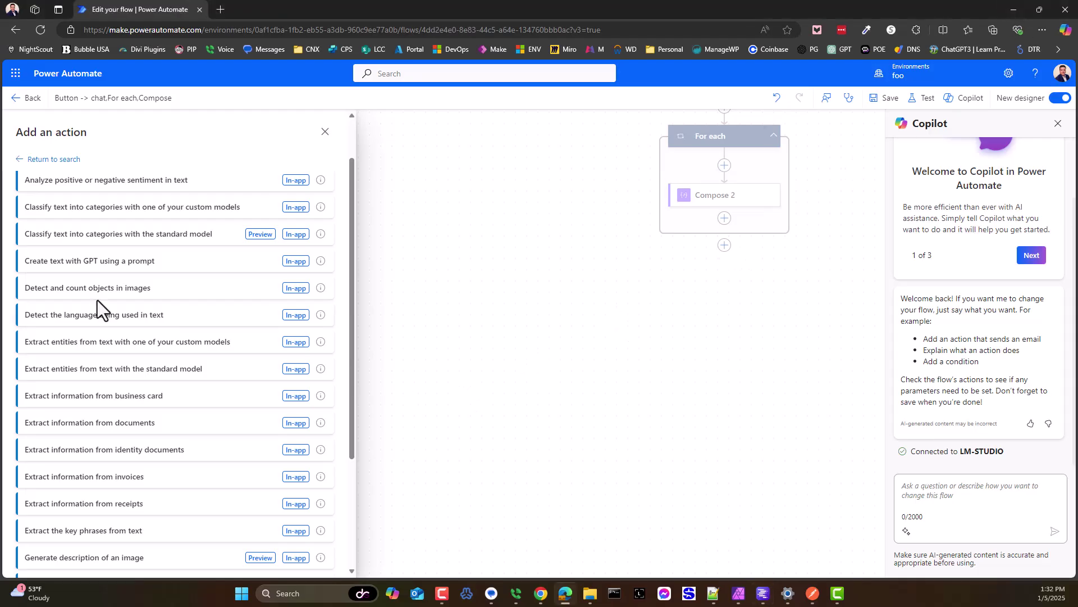